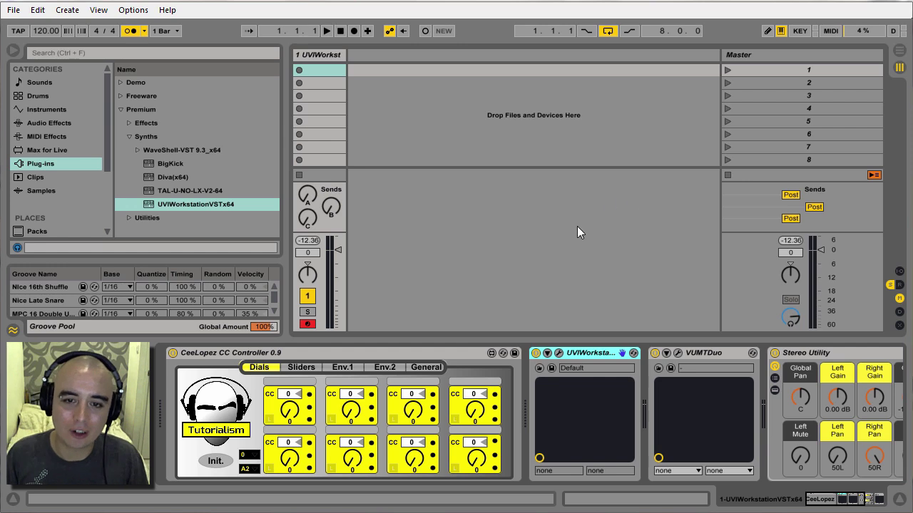
# - Load the Digital Synsations DS1 bass preset 'Clav Dirty Bass' into UVI Workstation's Part 1
pyautogui.click(559, 354)
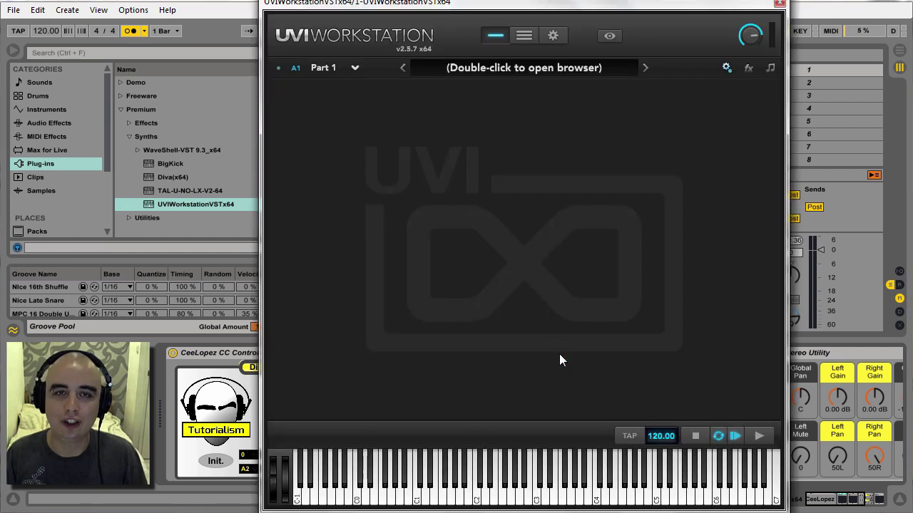
pyautogui.doubleClick(472, 72)
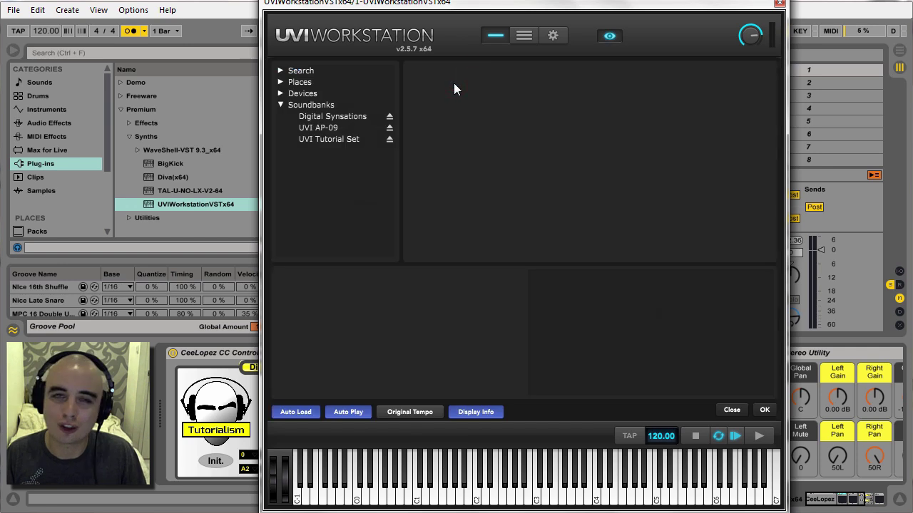
pyautogui.click(344, 116)
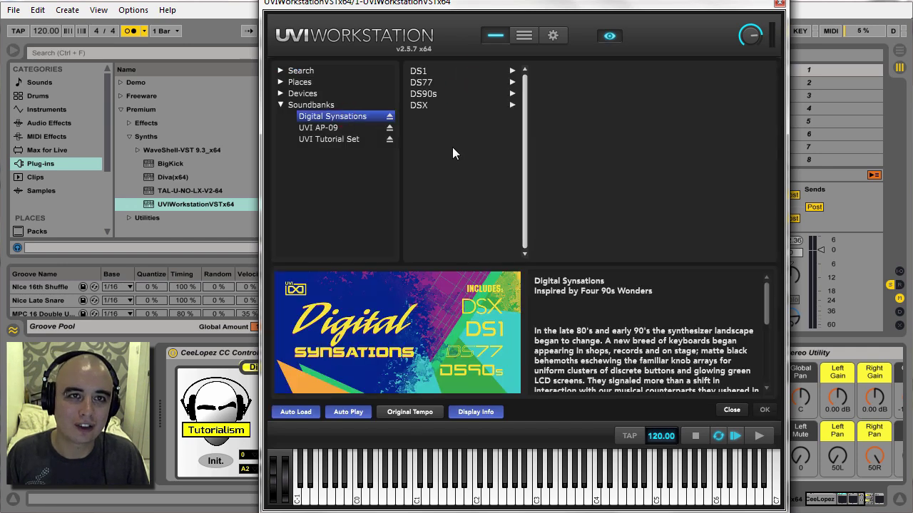
pyautogui.click(428, 71)
pyautogui.click(599, 71)
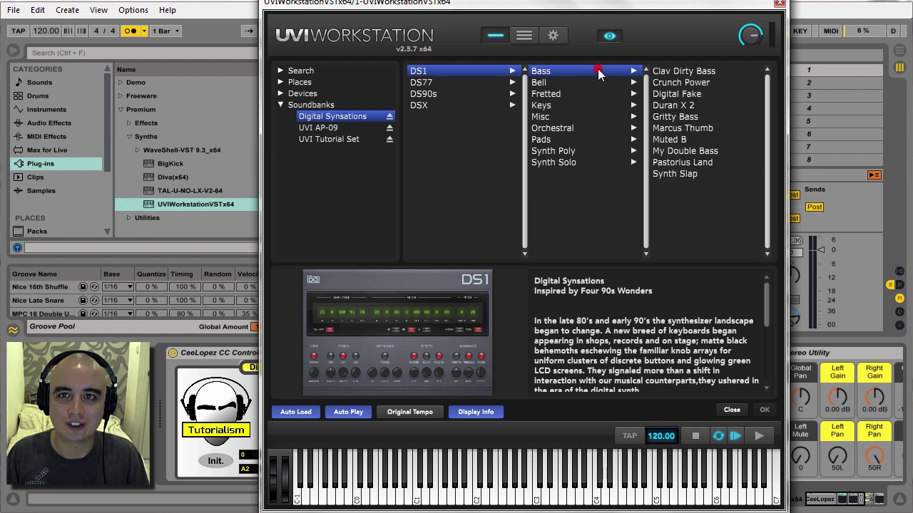
pyautogui.doubleClick(694, 73)
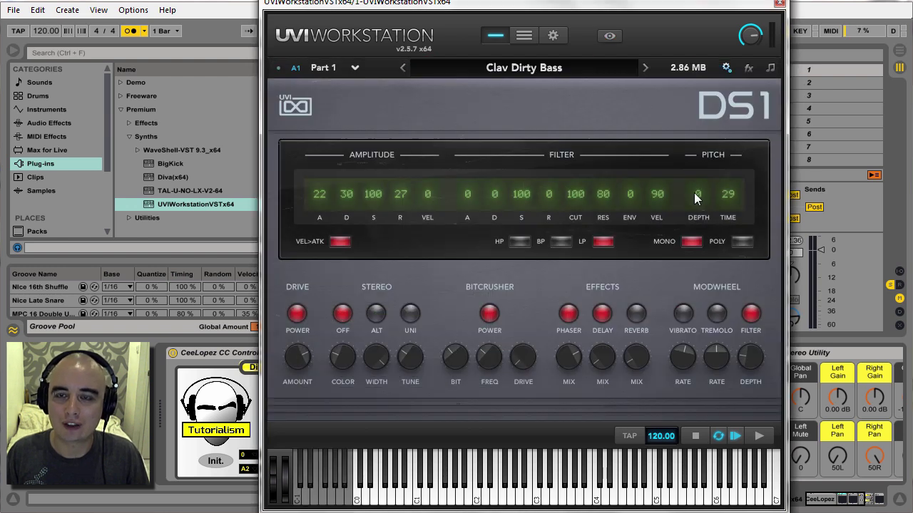
pyautogui.moveTo(493, 12); pyautogui.dragTo(480, 1)
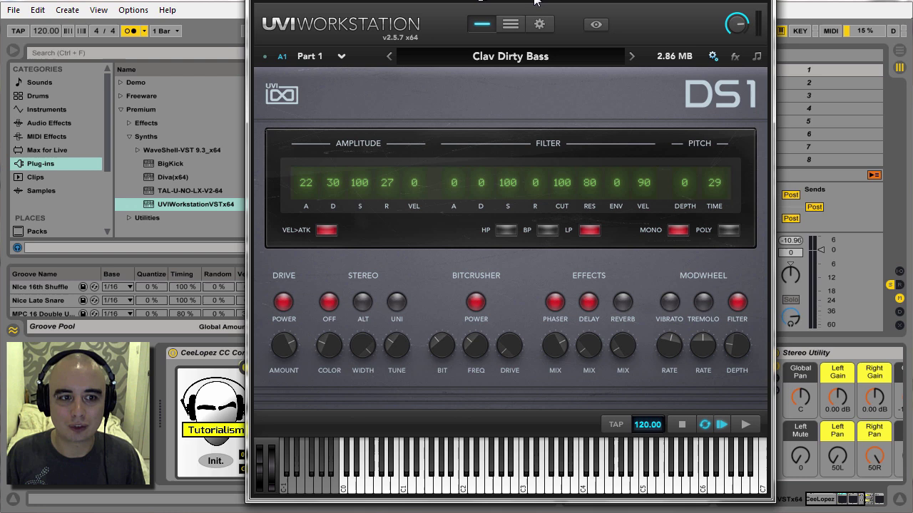
# - Toggle Configure on the UVI Workstation device, collapse it, and close its plugin window
pyautogui.moveTo(553, 9); pyautogui.dragTo(284, 10)
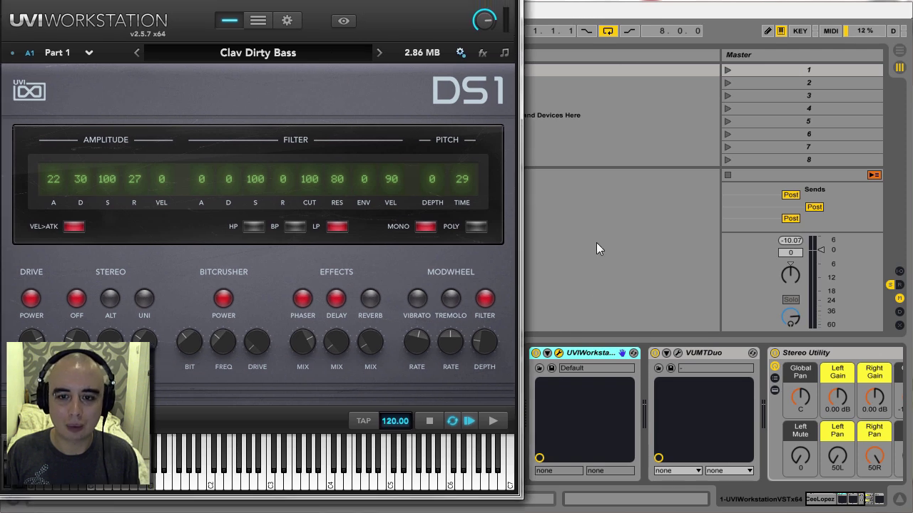
pyautogui.click(547, 353)
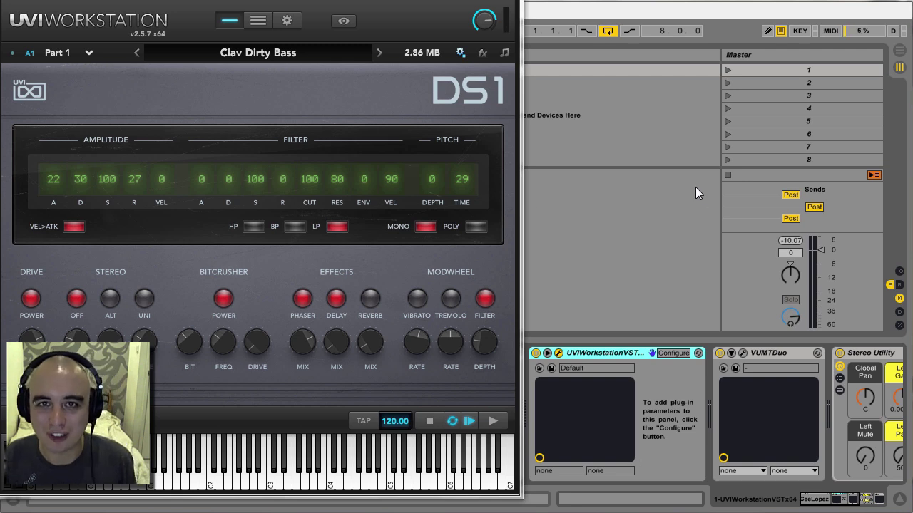
pyautogui.click(661, 353)
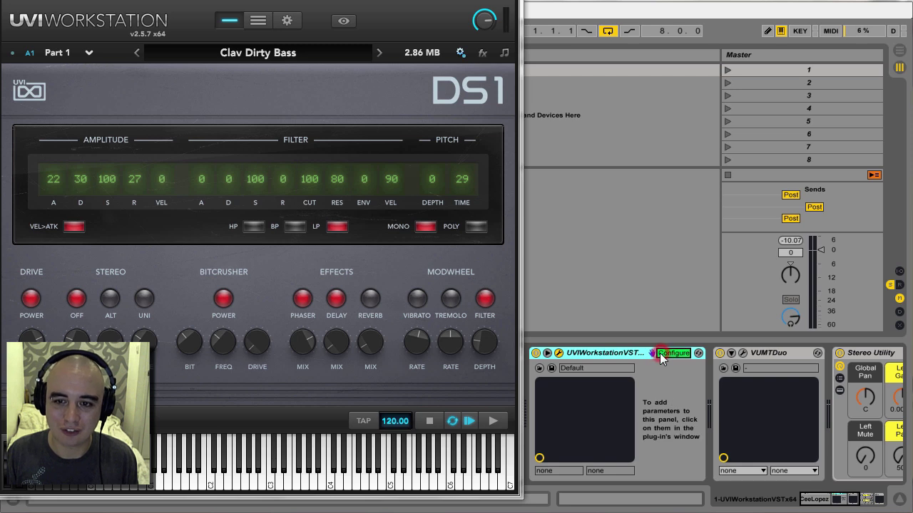
pyautogui.click(480, 344)
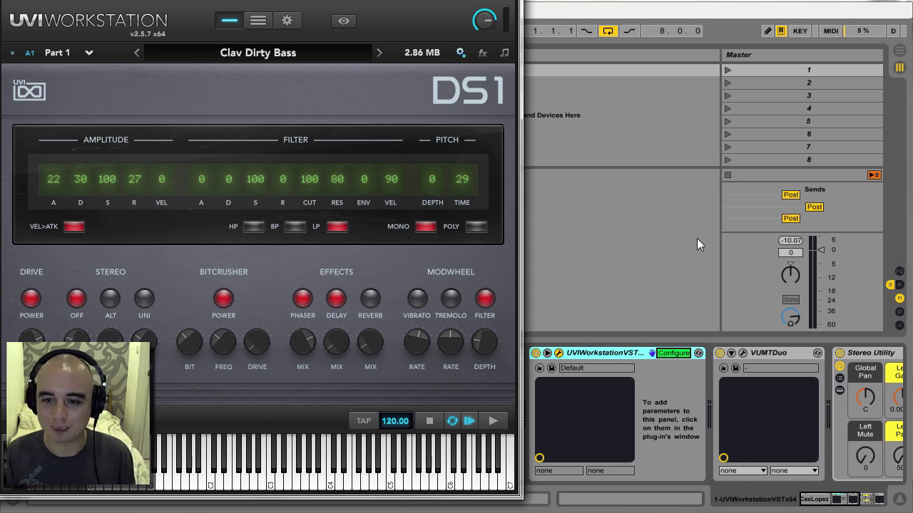
pyautogui.click(674, 353)
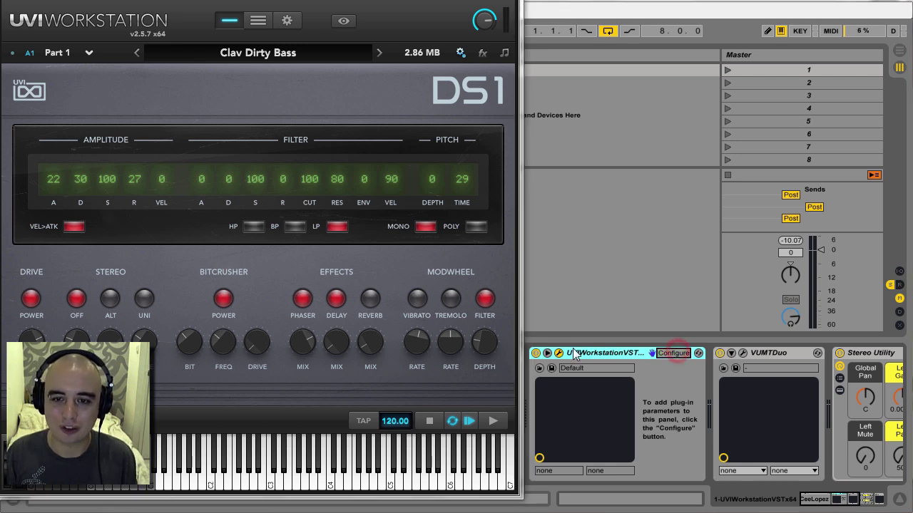
pyautogui.click(547, 353)
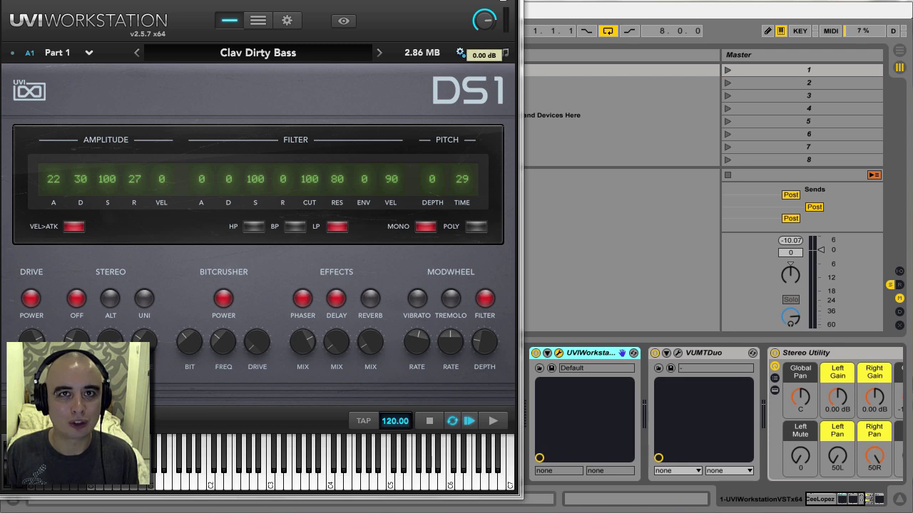
pyautogui.click(360, 345)
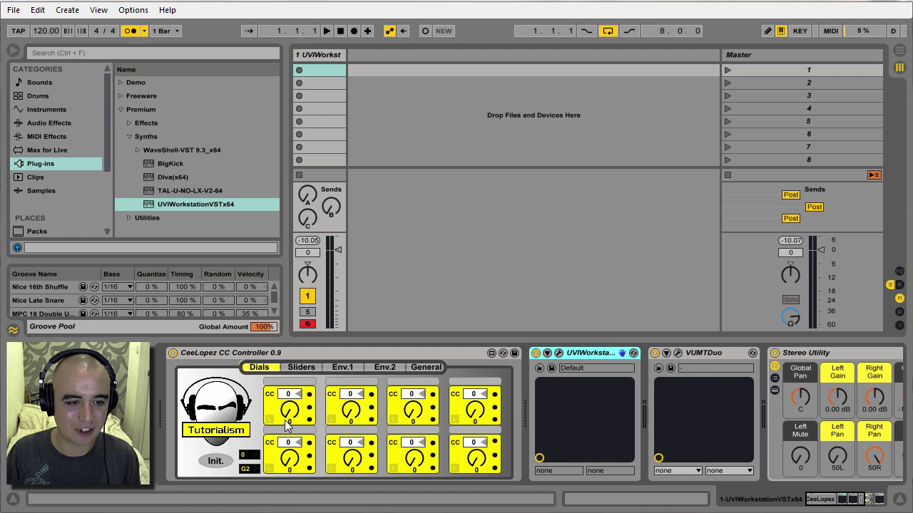
pyautogui.click(299, 368)
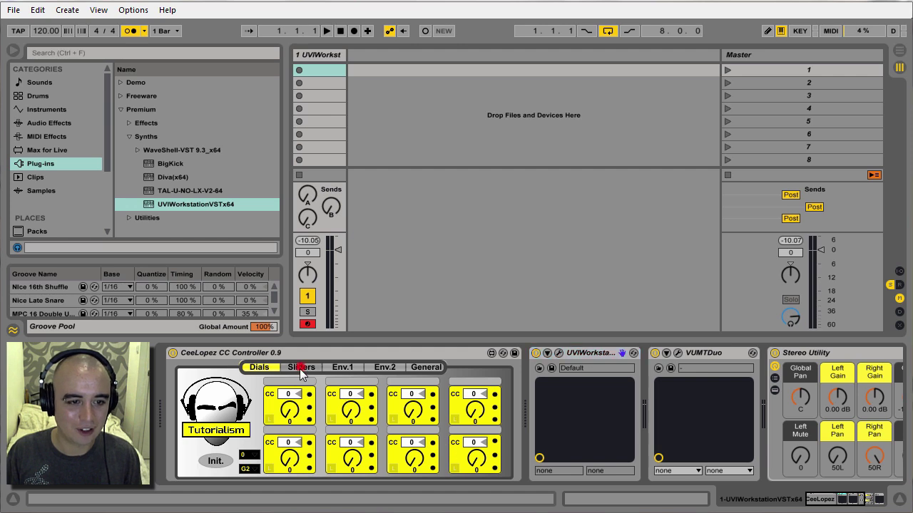
pyautogui.click(341, 369)
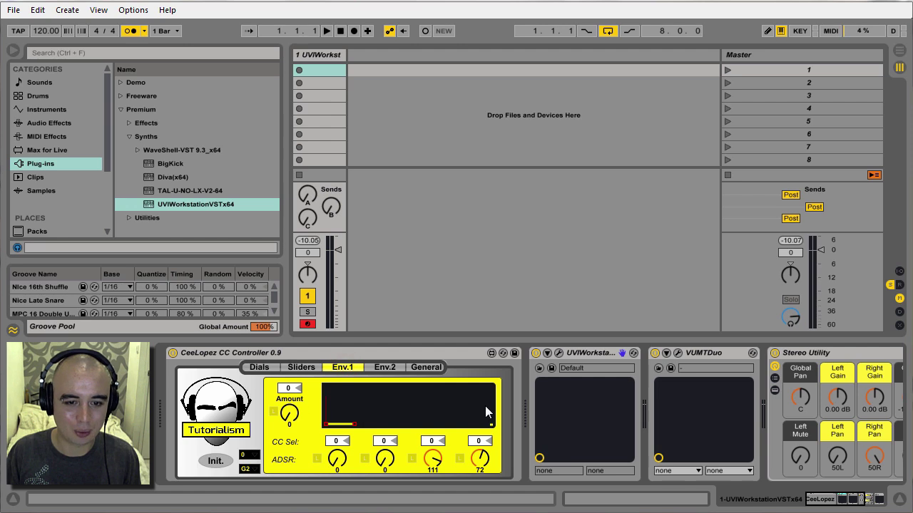
pyautogui.click(384, 368)
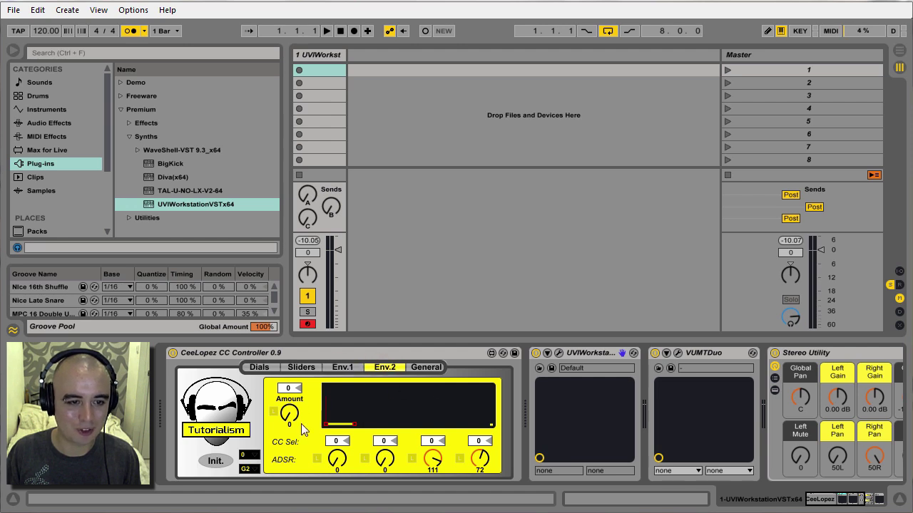
pyautogui.click(425, 368)
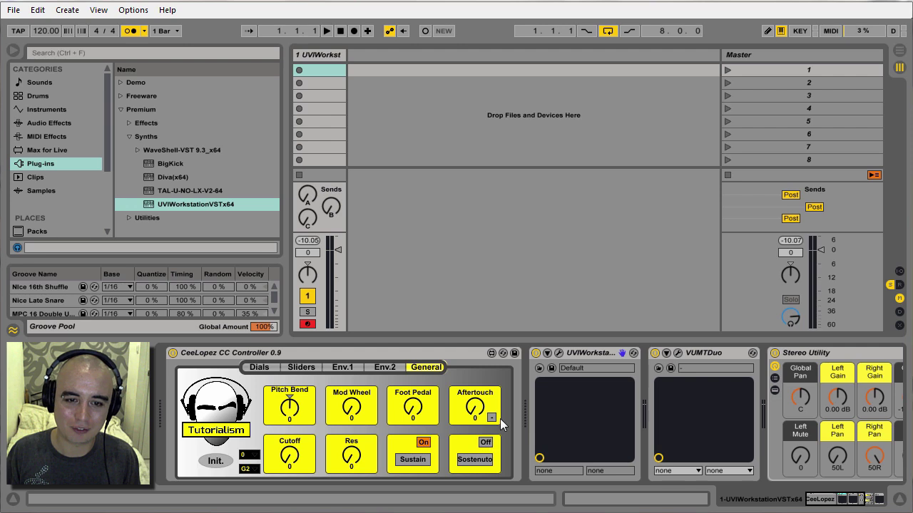
pyautogui.click(271, 367)
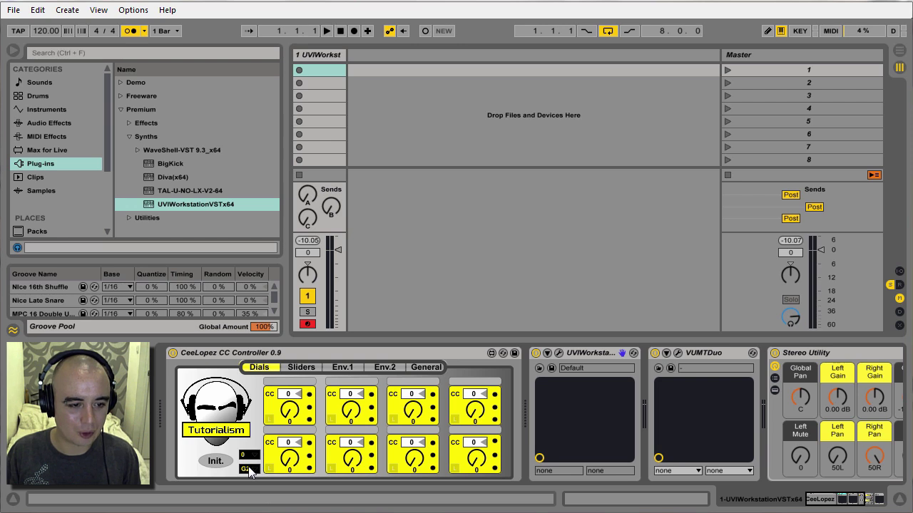
# - Audition the bass using the CC Controller's test note, leaving it at A2
pyautogui.moveTo(248, 474); pyautogui.dragTo(252, 468)
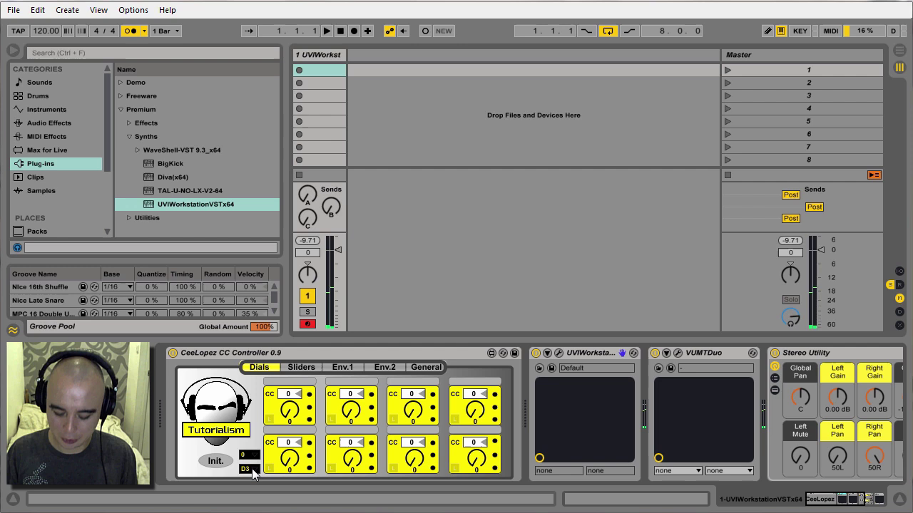
pyautogui.moveTo(251, 468); pyautogui.dragTo(251, 469)
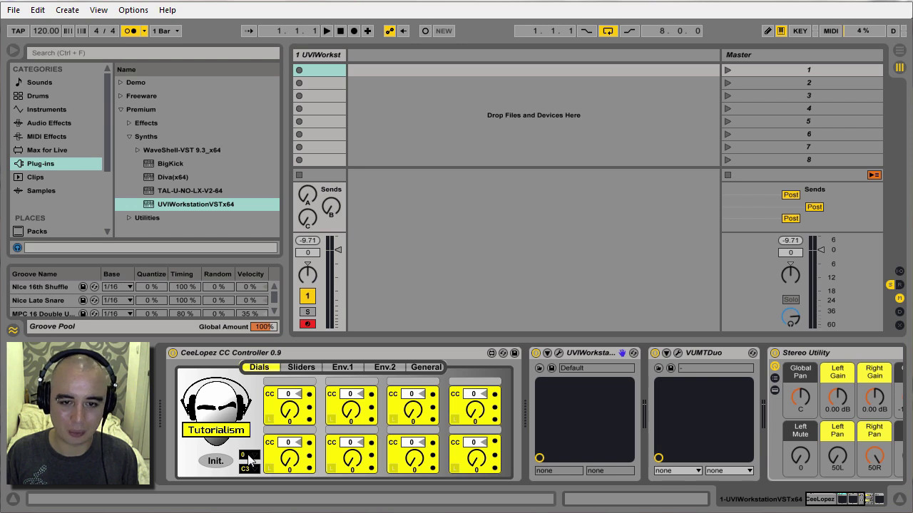
pyautogui.moveTo(250, 460); pyautogui.dragTo(249, 462)
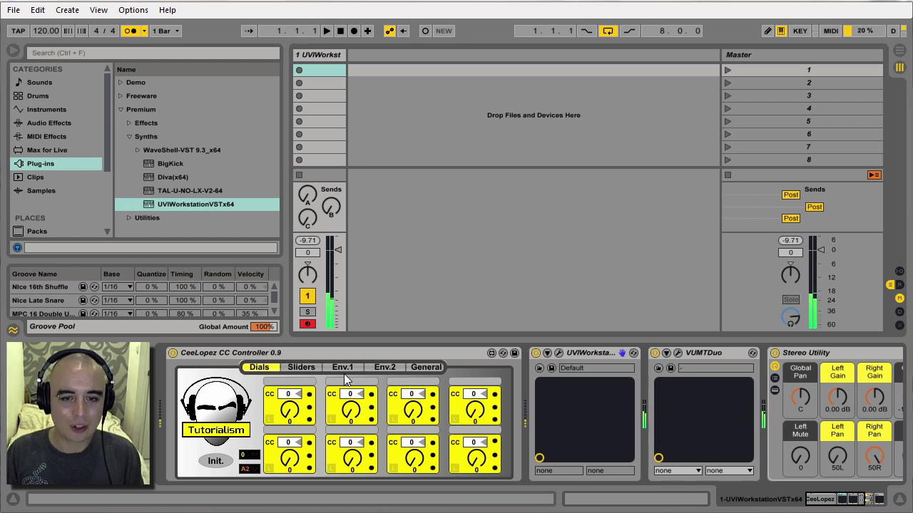
# - Reopen UVI Workstation and assign its Drive Amount knob to MIDI CC 20
pyautogui.click(560, 353)
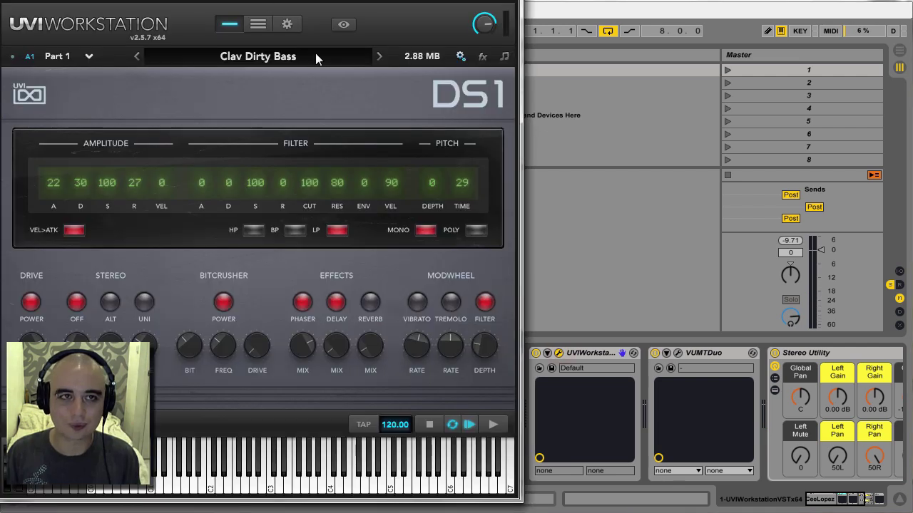
pyautogui.moveTo(264, 5); pyautogui.dragTo(741, 6)
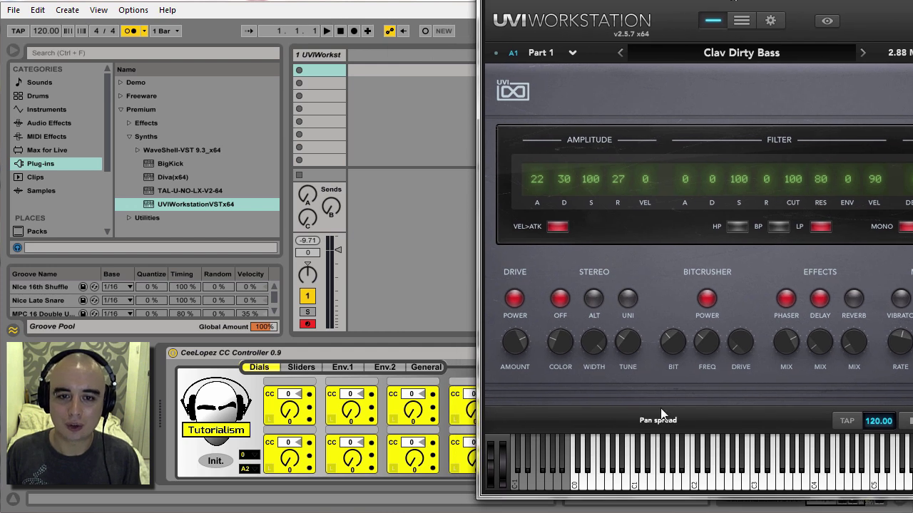
pyautogui.rightClick(511, 343)
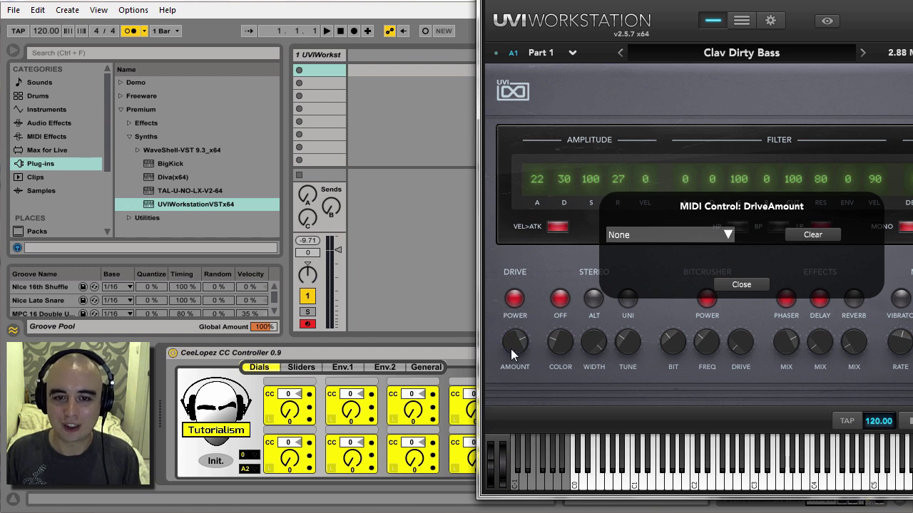
pyautogui.click(741, 285)
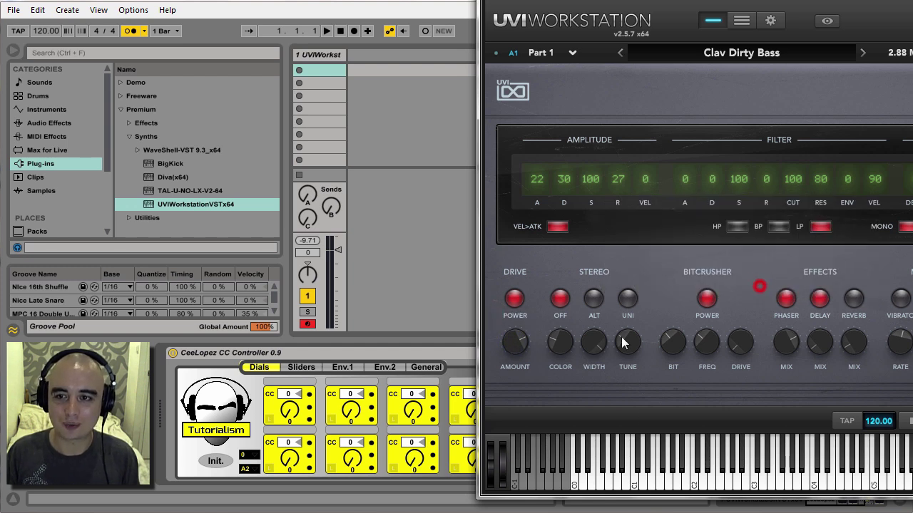
pyautogui.rightClick(520, 339)
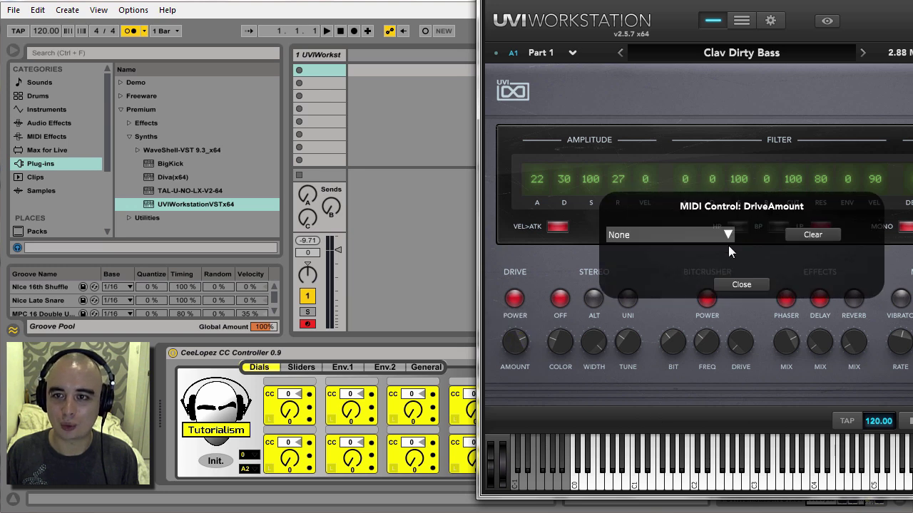
pyautogui.click(728, 235)
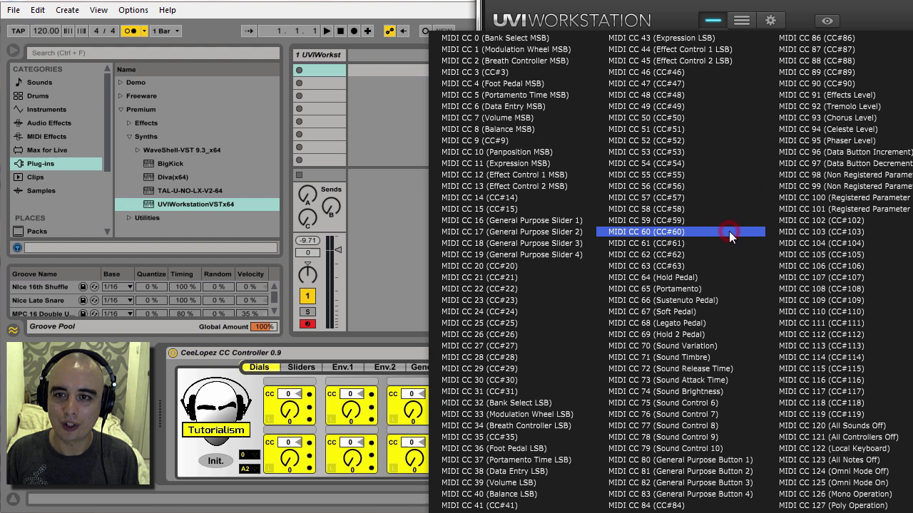
pyautogui.click(512, 265)
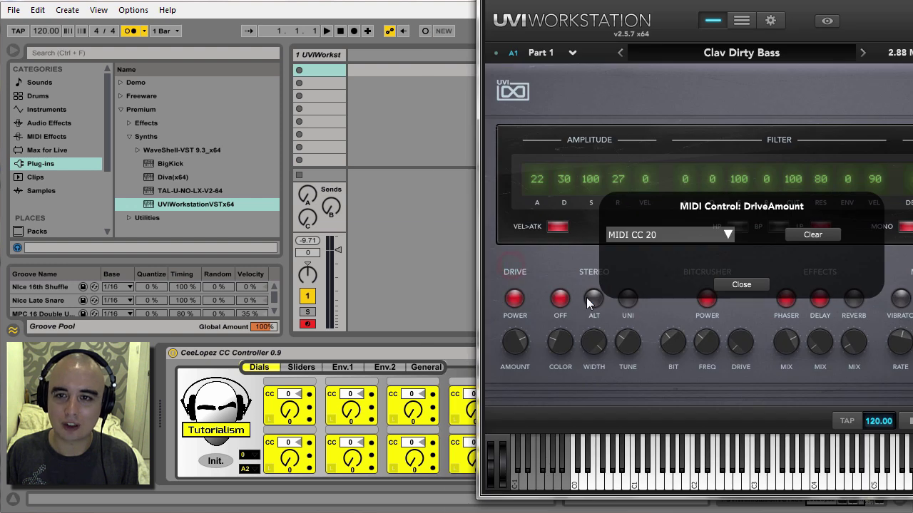
# - Set the CC Controller's first dial to send CC 20
pyautogui.click(757, 285)
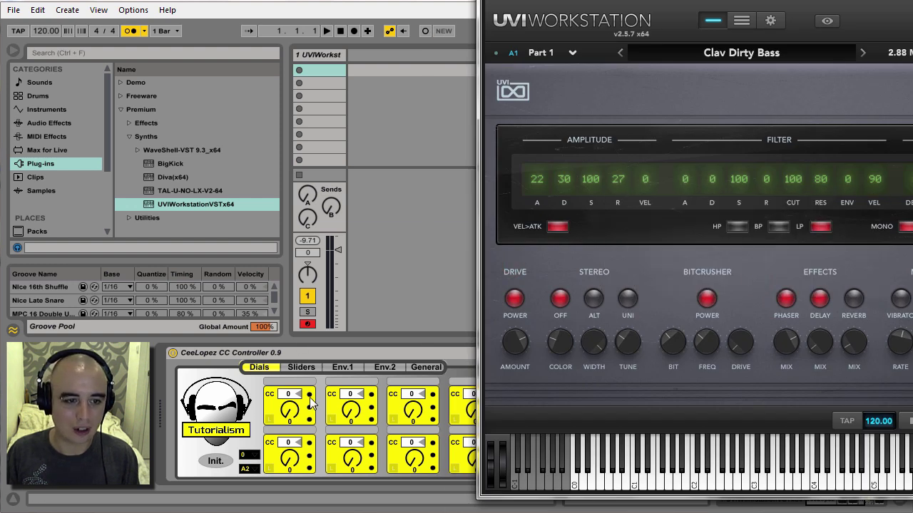
pyautogui.click(311, 353)
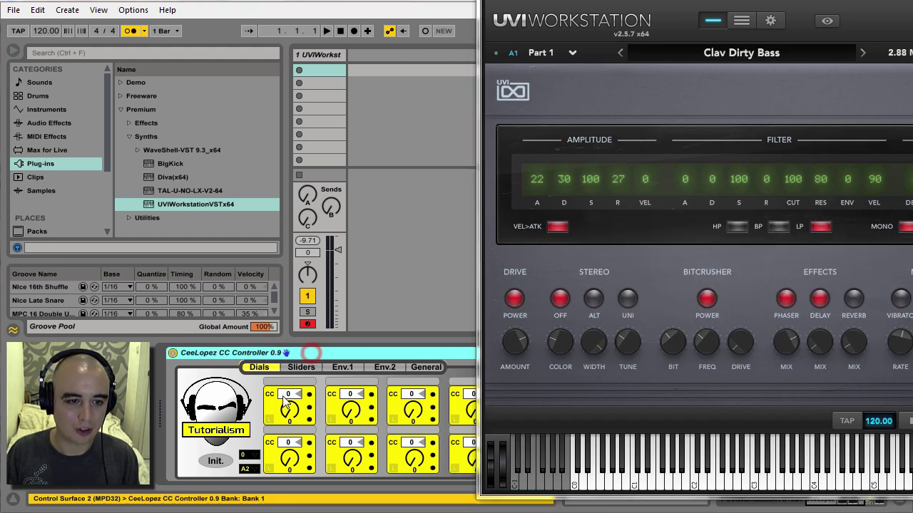
pyautogui.click(290, 408)
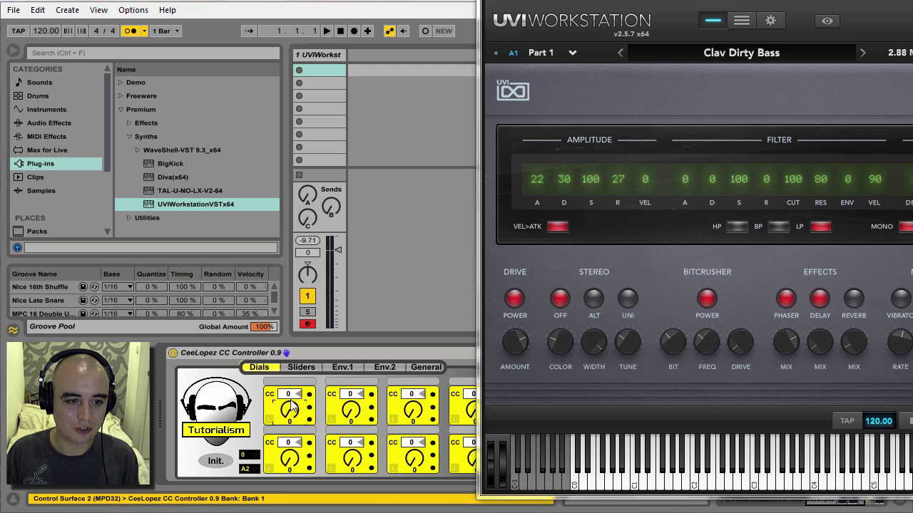
pyautogui.moveTo(290, 395); pyautogui.dragTo(290, 328)
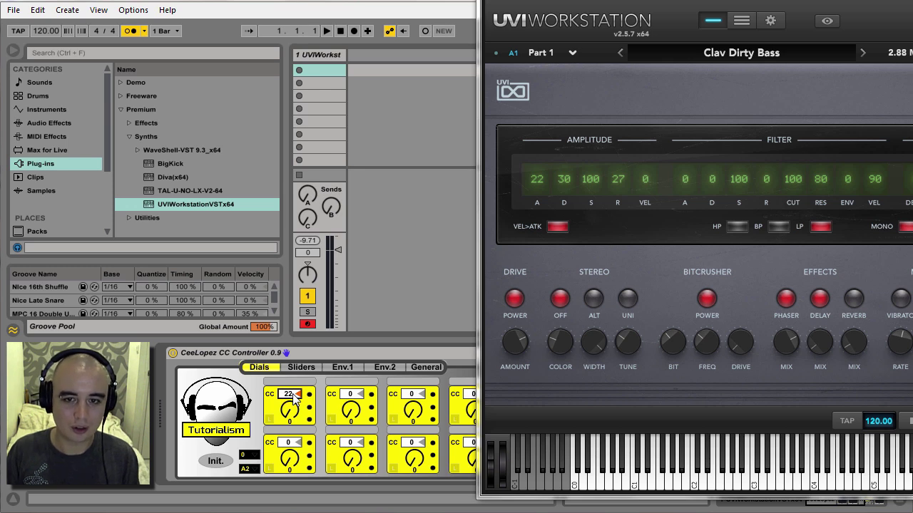
# - Turn the first dial up to 80 and confirm UVI's Drive Amount follows it
pyautogui.moveTo(311, 426); pyautogui.dragTo(310, 389)
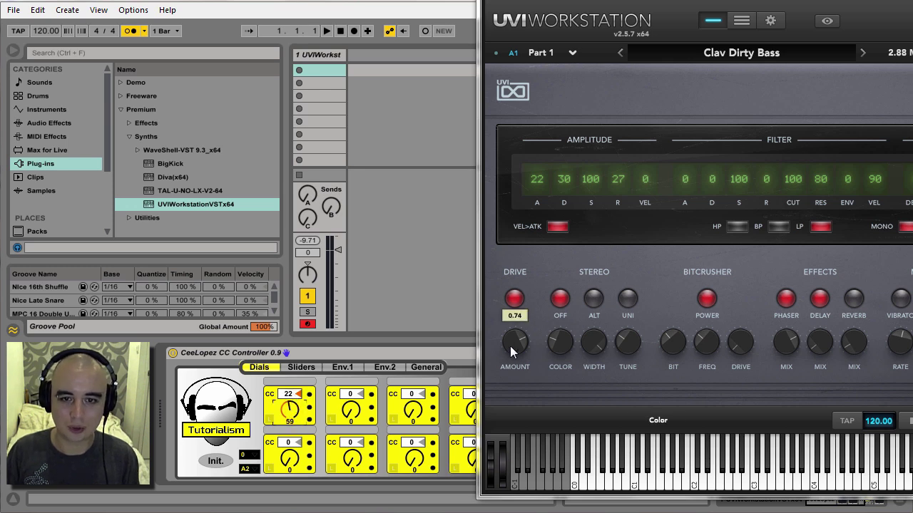
pyautogui.rightClick(510, 346)
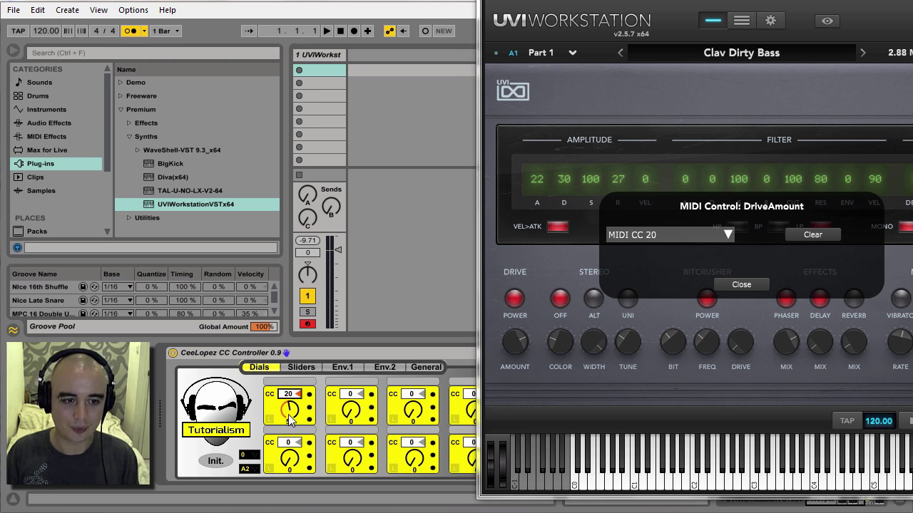
pyautogui.moveTo(277, 419); pyautogui.dragTo(278, 404)
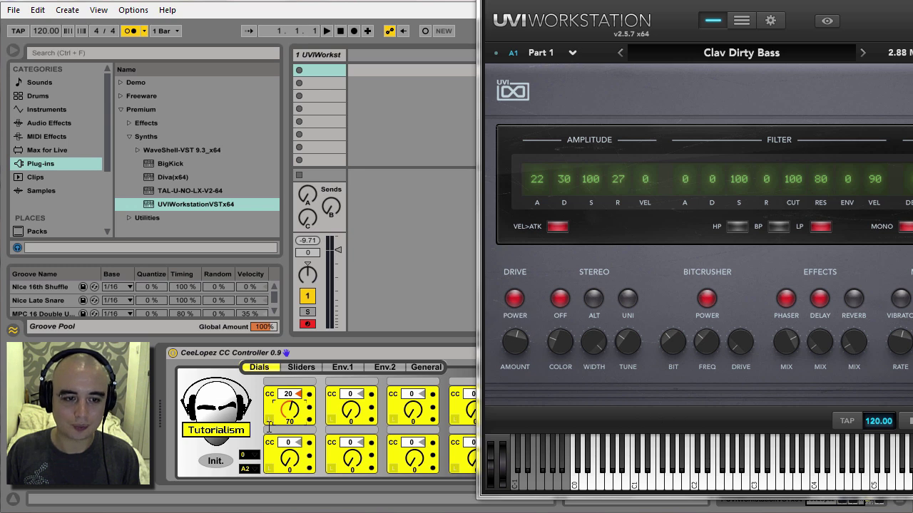
pyautogui.moveTo(289, 413); pyautogui.dragTo(289, 406)
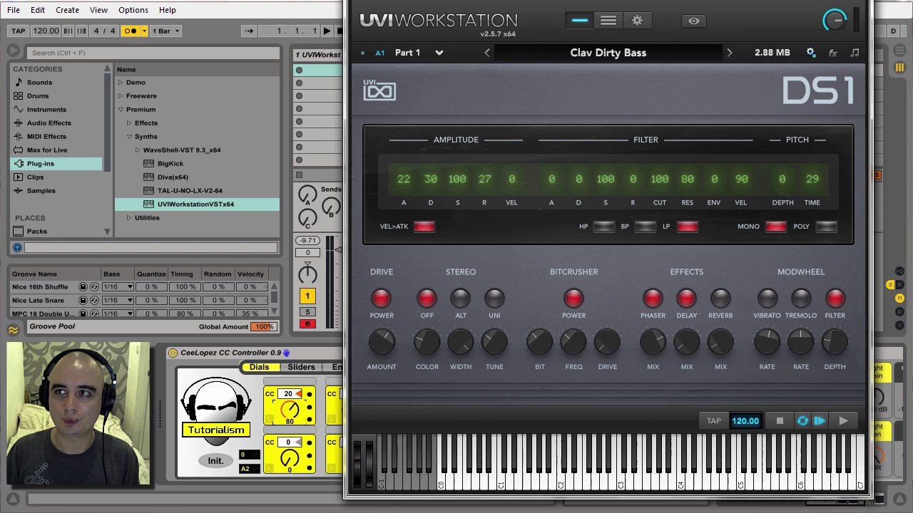
# - Record a clip of dial 1 sweeping down and up on the UVI track, then switch off the metronome
pyautogui.click(816, 9)
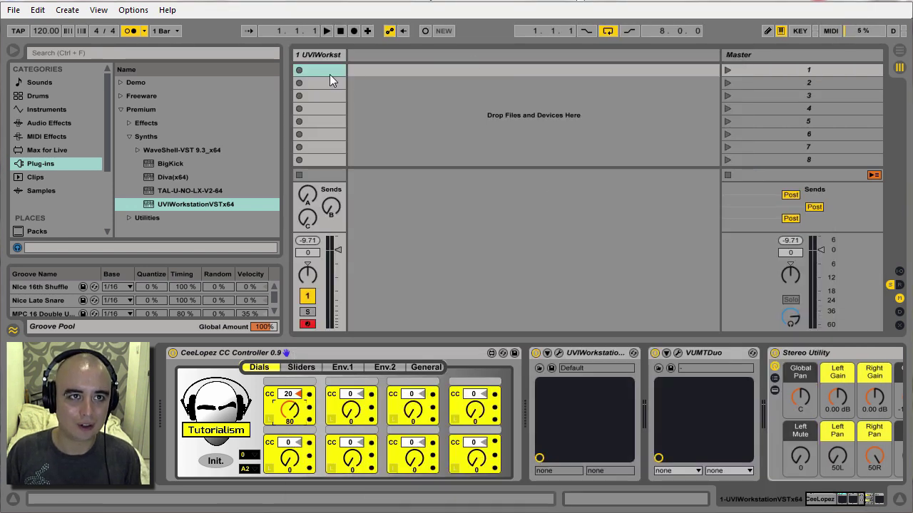
pyautogui.click(299, 70)
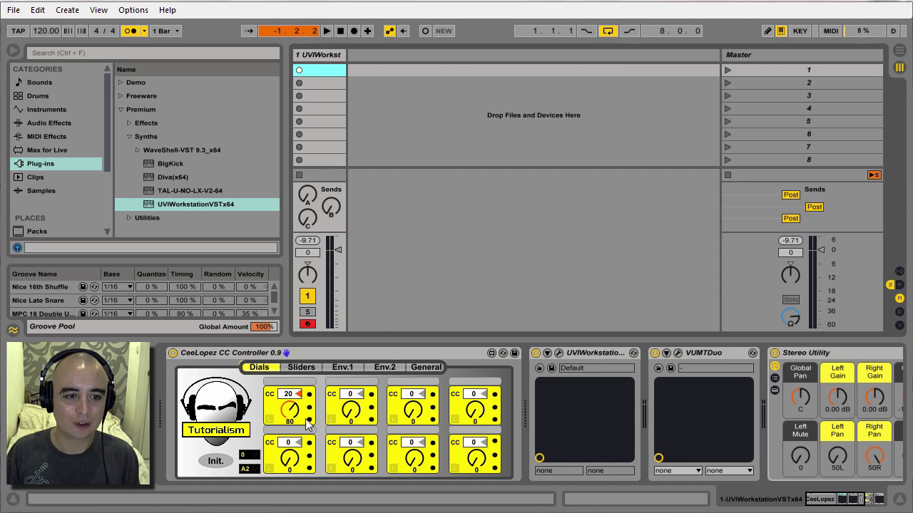
pyautogui.moveTo(291, 426); pyautogui.dragTo(291, 463)
pyautogui.moveTo(289, 408); pyautogui.dragTo(289, 382)
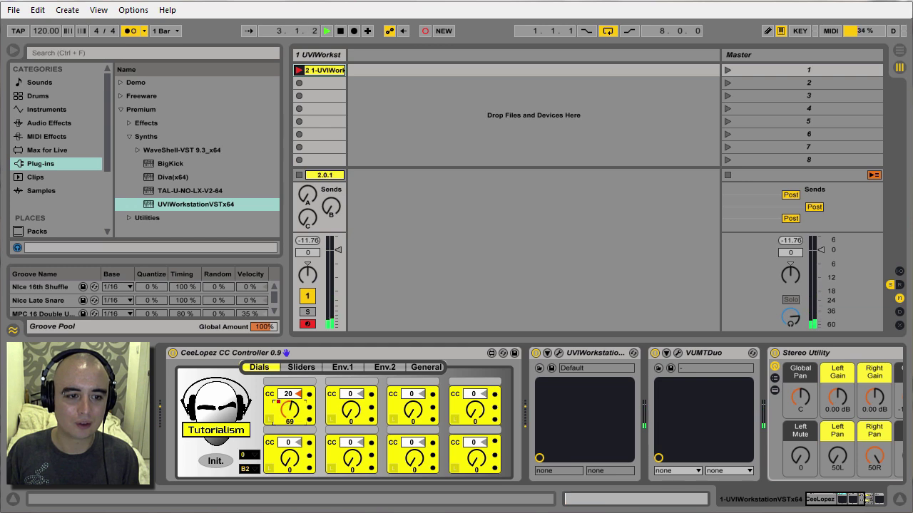
pyautogui.click(299, 71)
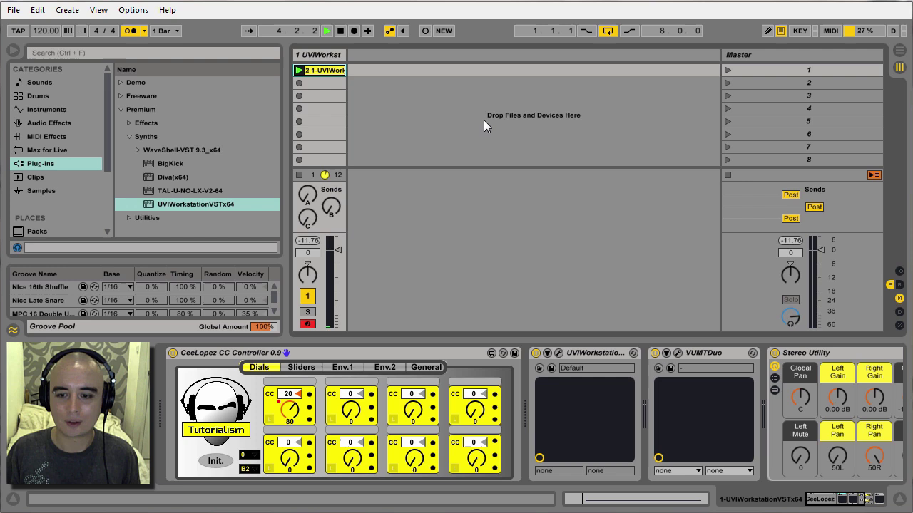
pyautogui.click(130, 31)
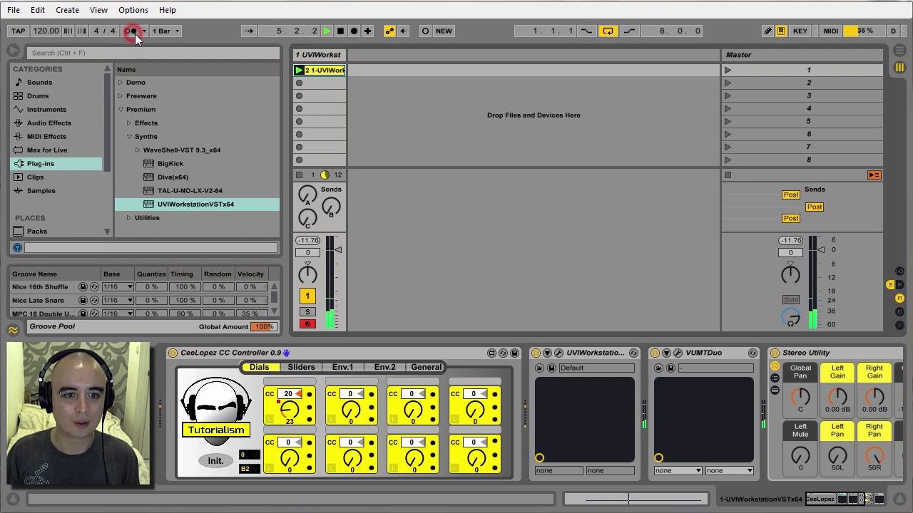
pyautogui.click(560, 353)
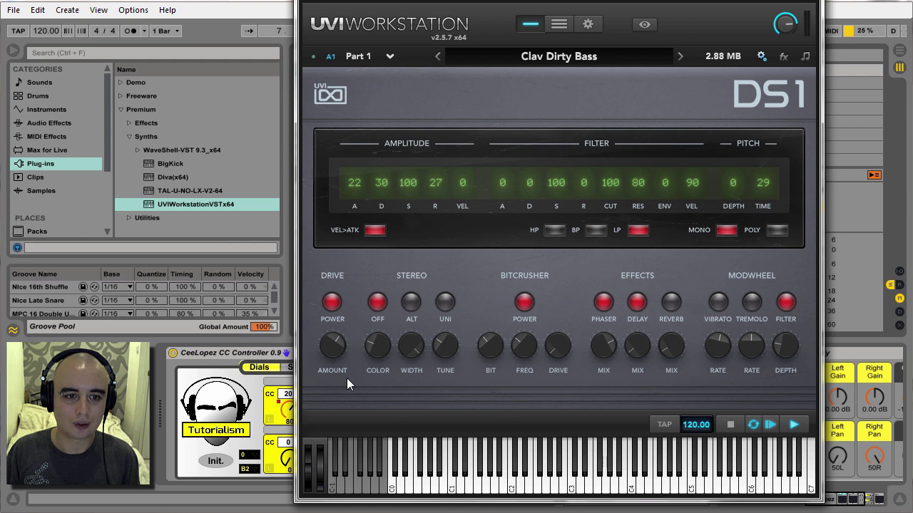
# - Display the recorded UVI clip's automation envelope for CeeLopez Dial 1
pyautogui.click(818, 6)
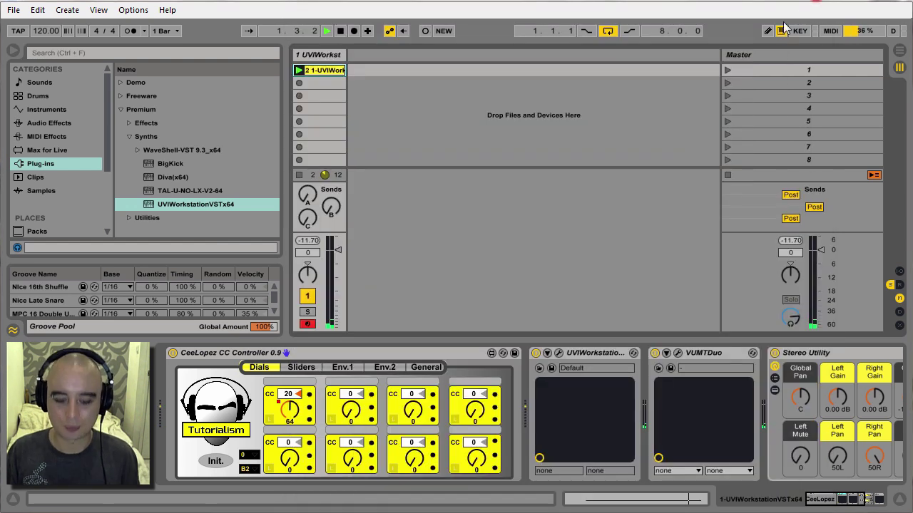
pyautogui.click(606, 498)
pyautogui.click(356, 380)
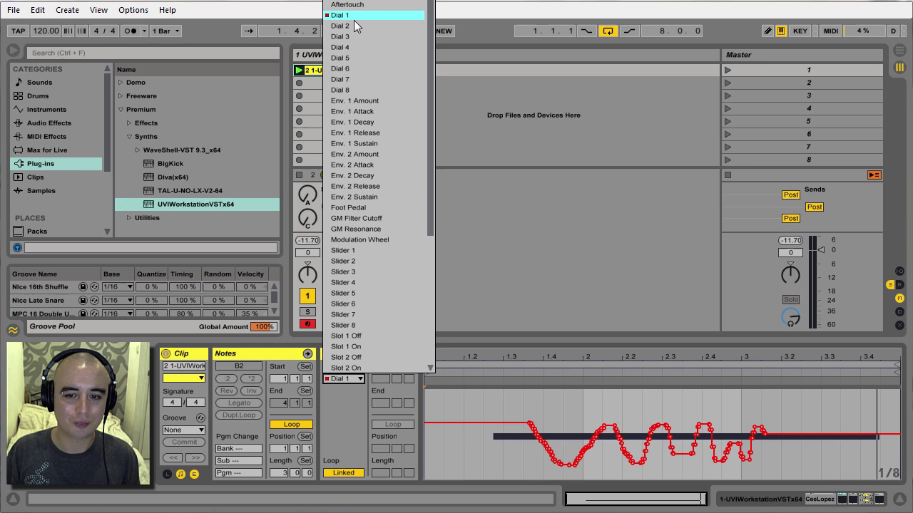
pyautogui.click(351, 15)
pyautogui.click(358, 370)
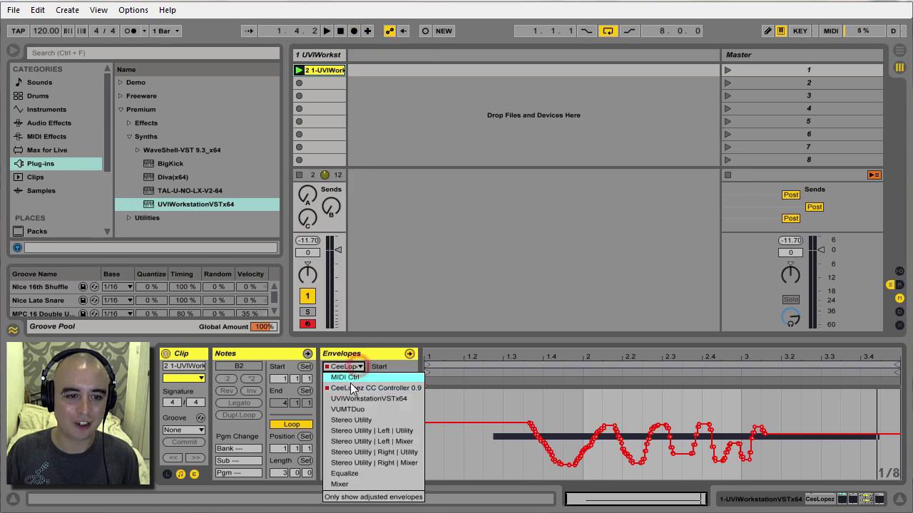
pyautogui.click(351, 377)
pyautogui.click(755, 497)
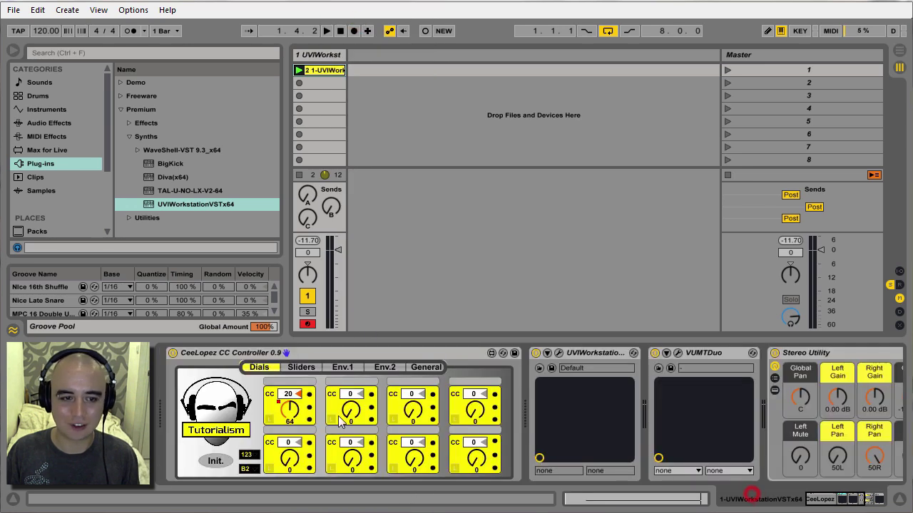
pyautogui.rightClick(289, 409)
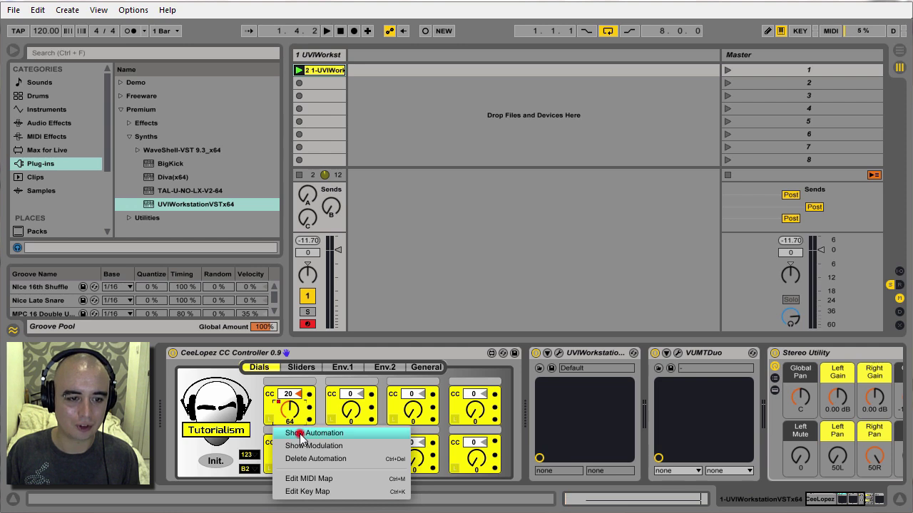
pyautogui.click(300, 433)
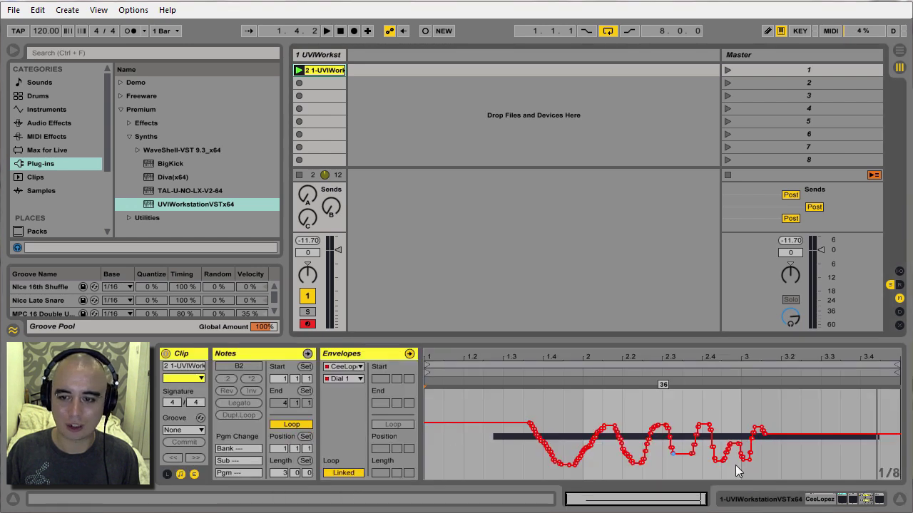
# - Label the CC Controller's first dial 'Drive Amount'
pyautogui.click(745, 499)
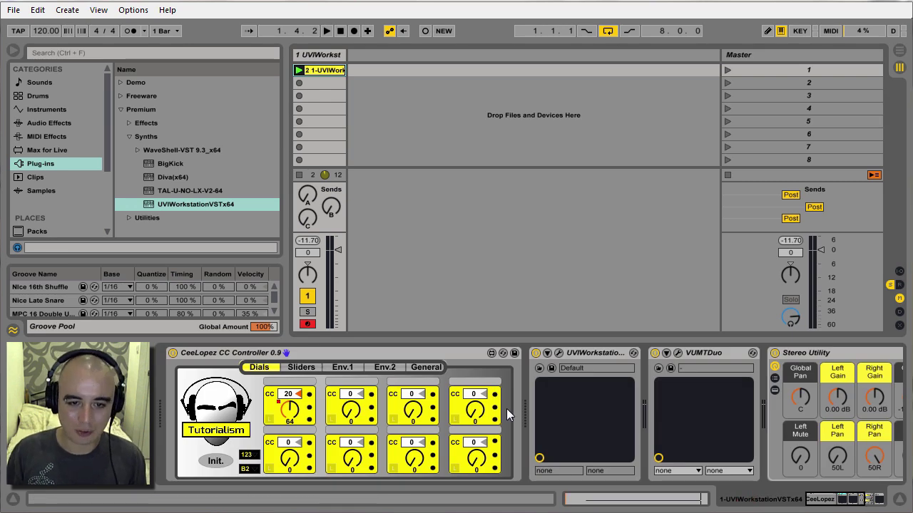
pyautogui.click(556, 353)
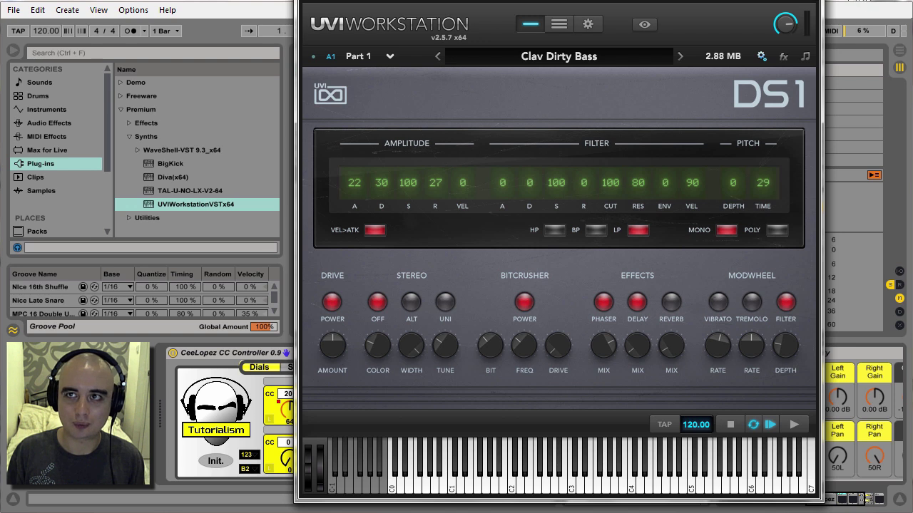
pyautogui.click(817, 3)
pyautogui.click(300, 380)
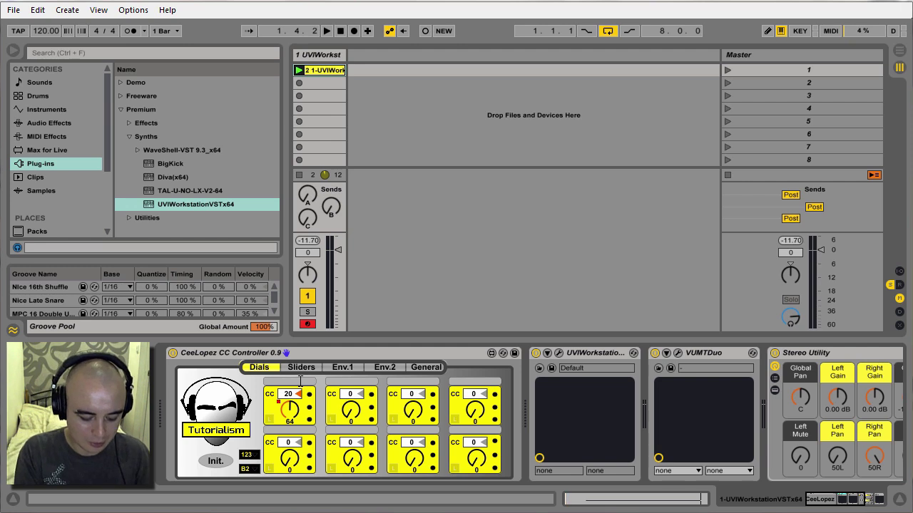
pyautogui.write('Drive A')
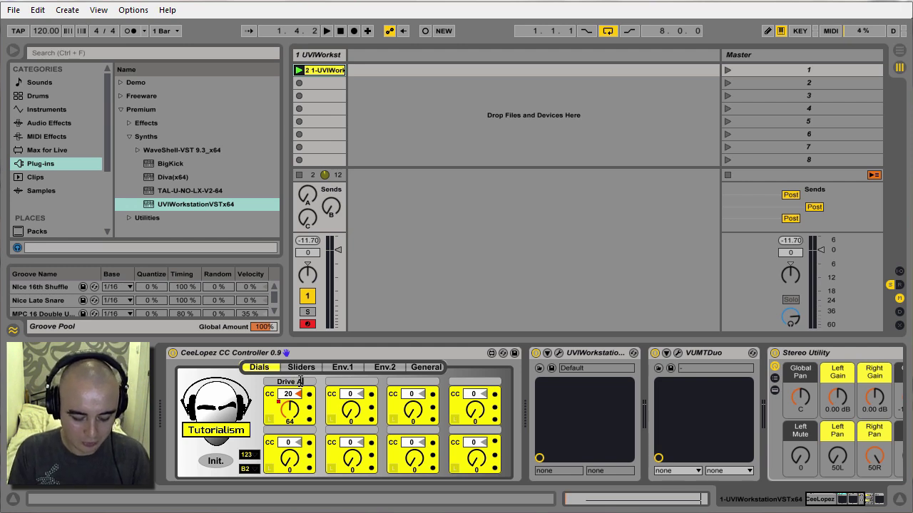
pyautogui.write('mount')
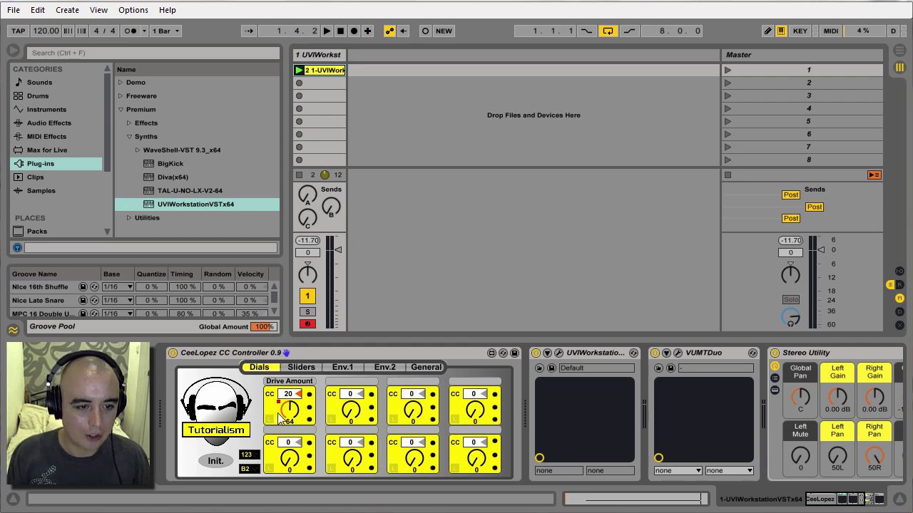
# - Set the Drive Amount dial on CC 20 to a value of 64
pyautogui.click(310, 396)
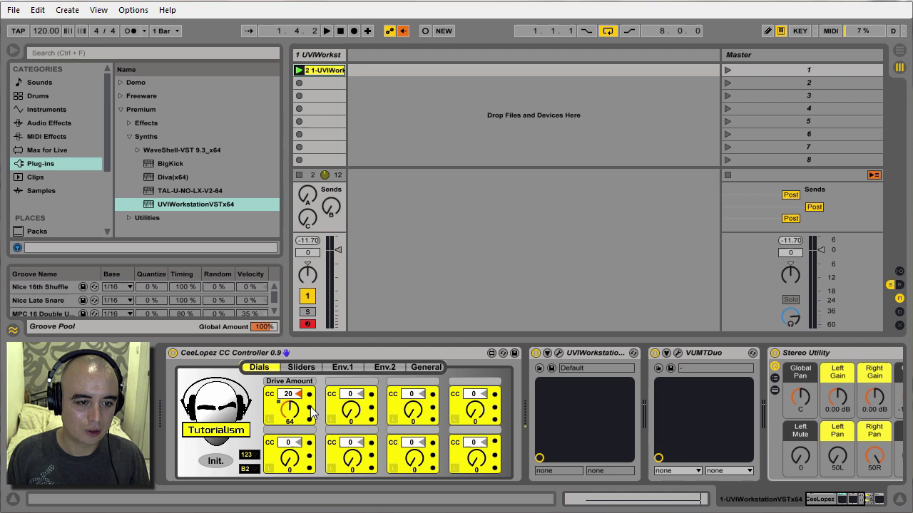
pyautogui.moveTo(291, 421); pyautogui.dragTo(290, 415)
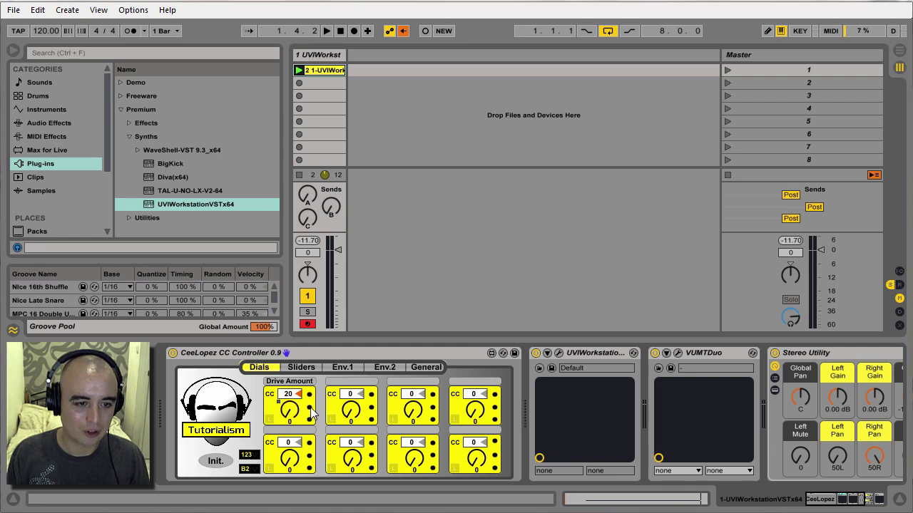
pyautogui.click(311, 421)
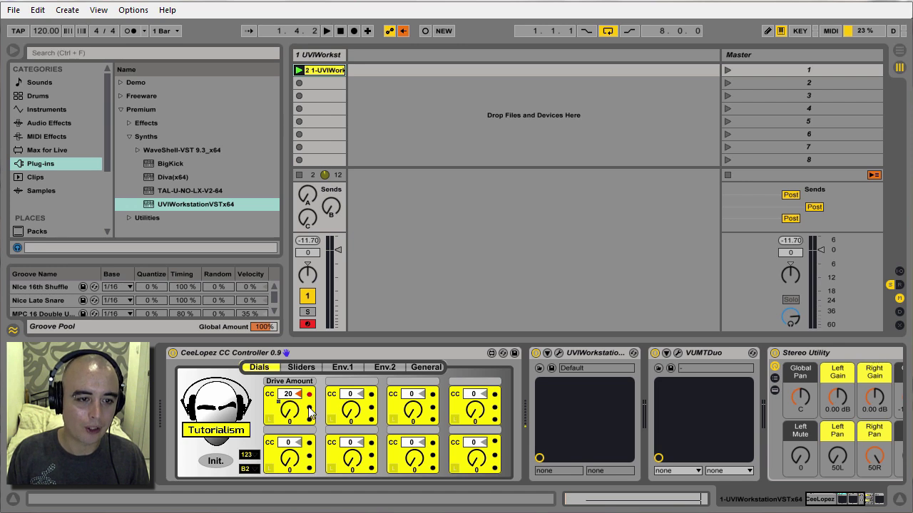
pyautogui.click(310, 421)
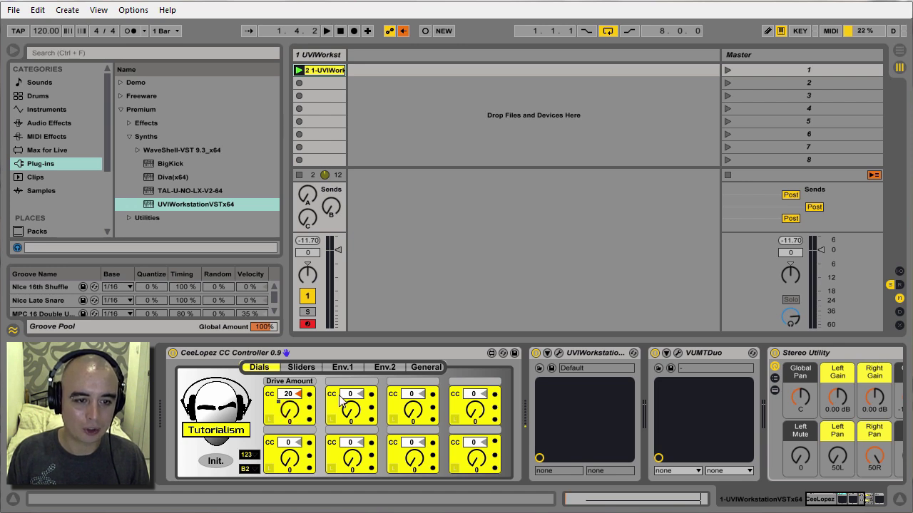
pyautogui.click(309, 407)
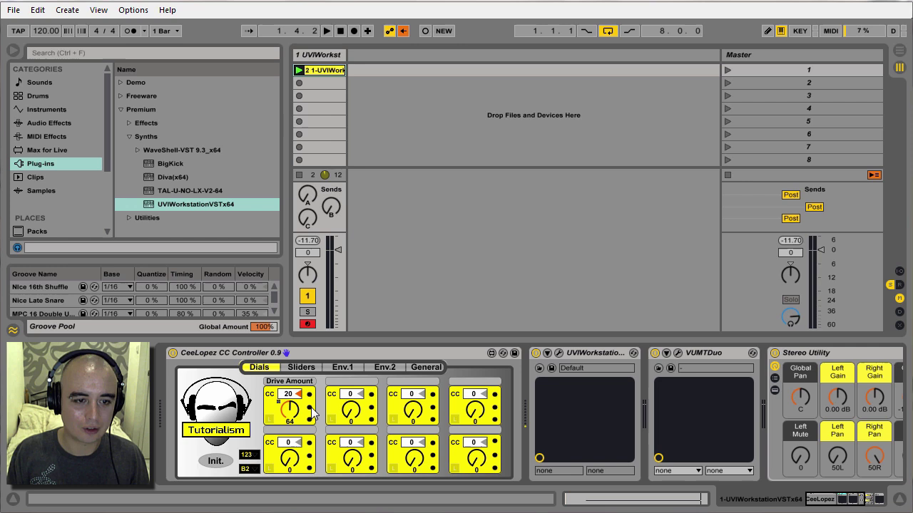
# - Switch on DS1 Drive Power and assign it to MIDI CC 21
pyautogui.click(559, 353)
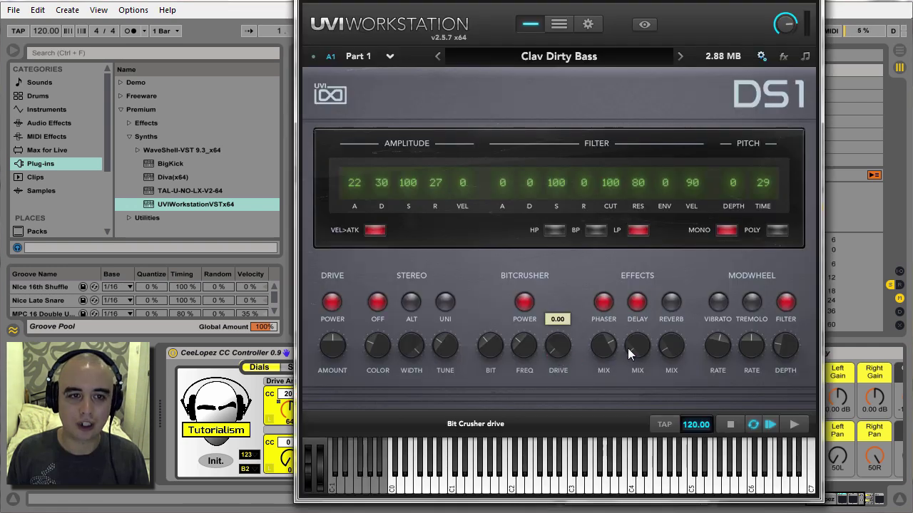
pyautogui.click(331, 303)
pyautogui.rightClick(330, 303)
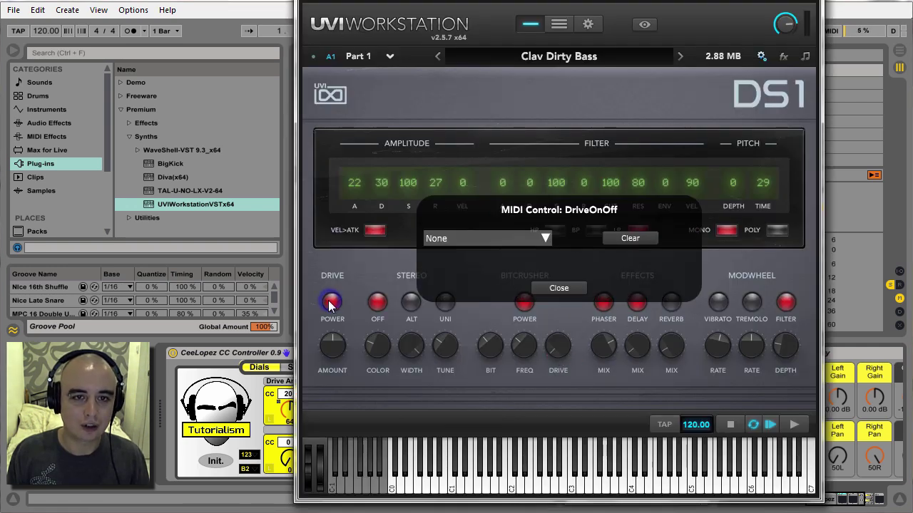
pyautogui.click(544, 238)
pyautogui.click(514, 278)
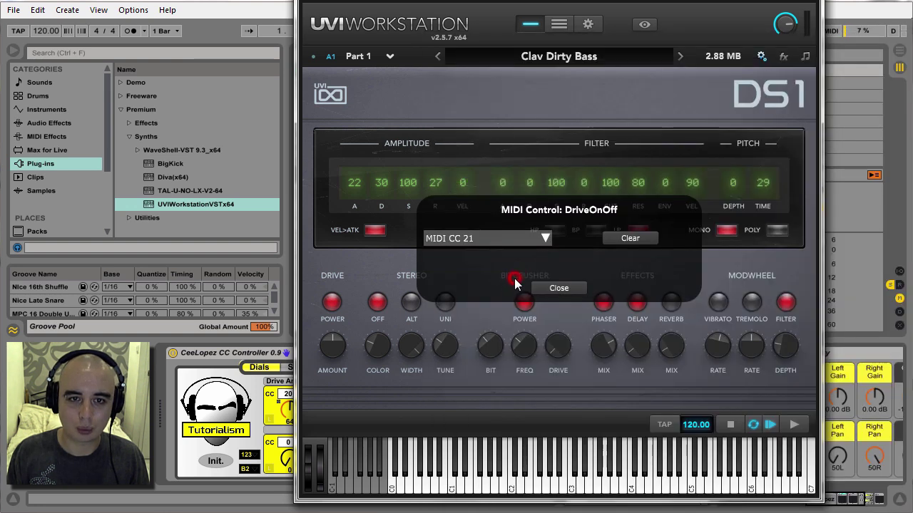
pyautogui.click(551, 289)
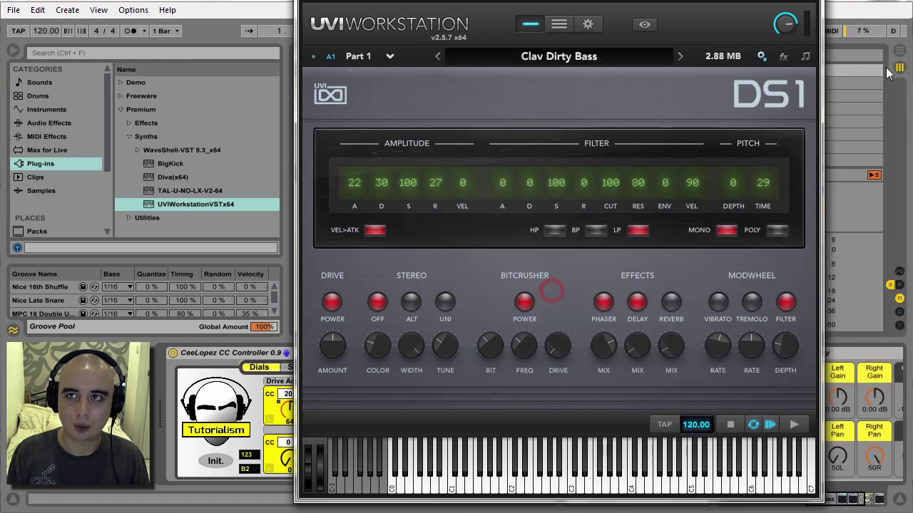
pyautogui.click(814, 2)
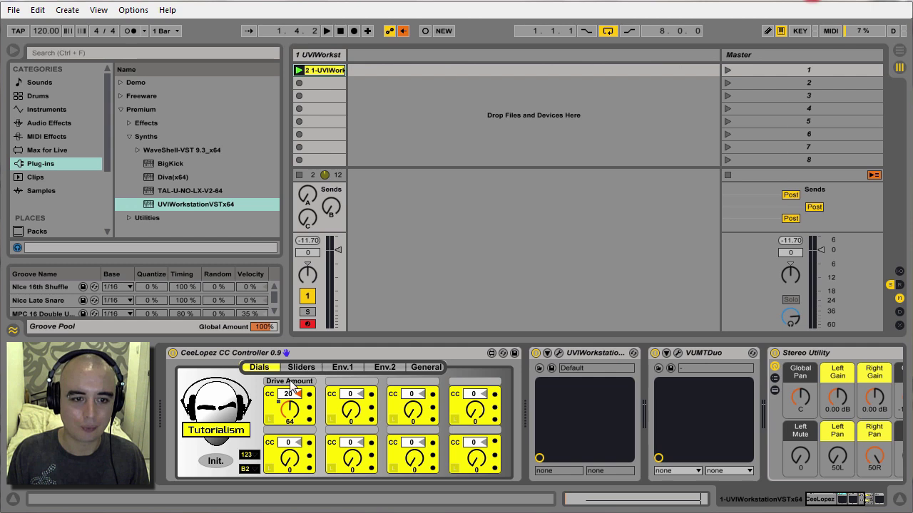
# - Set dial 2 to CC 21, label it 'Drive on/off', and raise it to 127
pyautogui.click(351, 398)
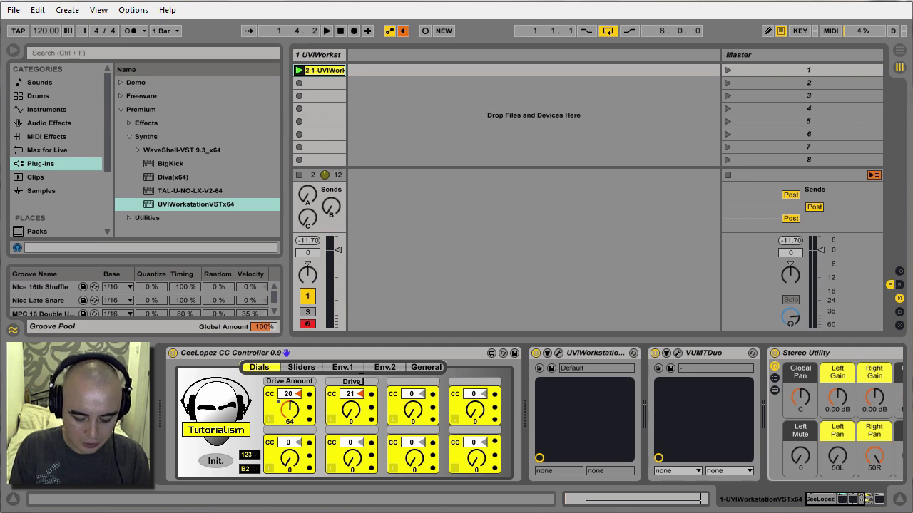
pyautogui.click(362, 378)
pyautogui.write('Drive on/off')
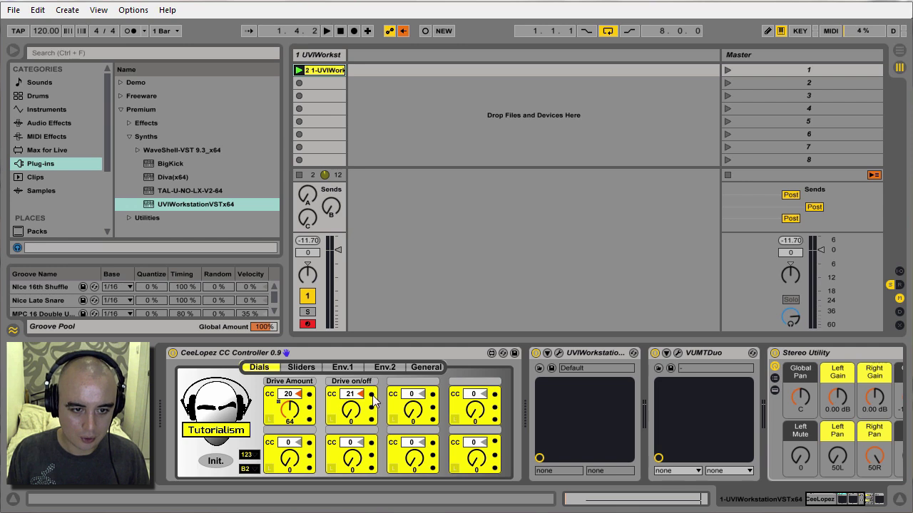
pyautogui.click(371, 401)
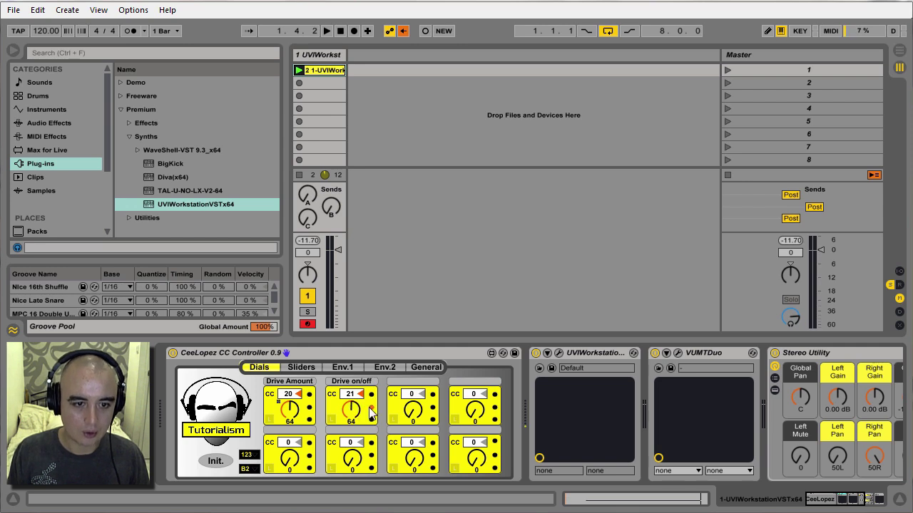
pyautogui.click(372, 417)
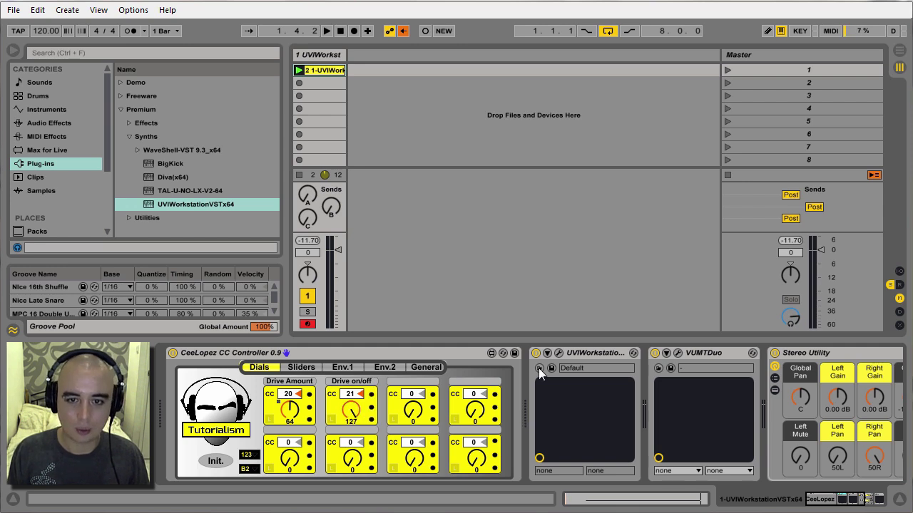
pyautogui.click(560, 353)
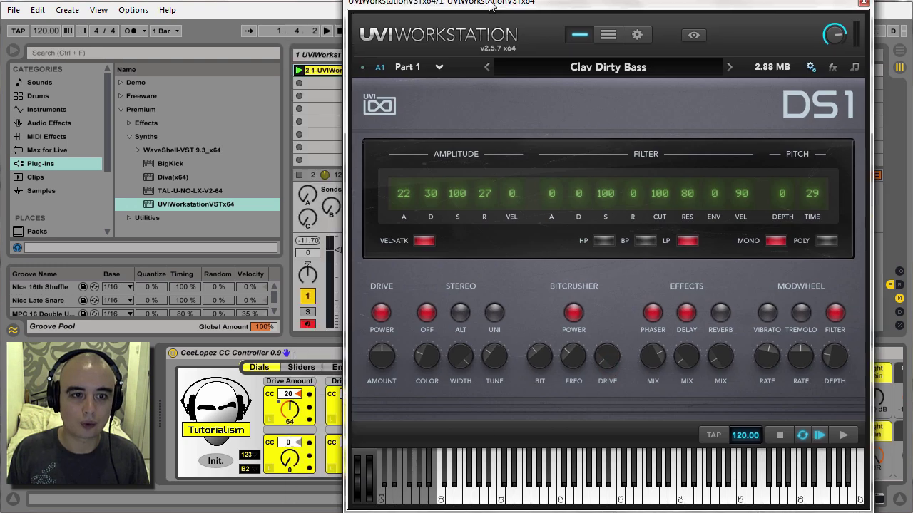
# - Toggle the Drive on/off dial between 0 and 127, ending at 0 with DS1 drive power off
pyautogui.moveTo(490, 5); pyautogui.dragTo(583, 0)
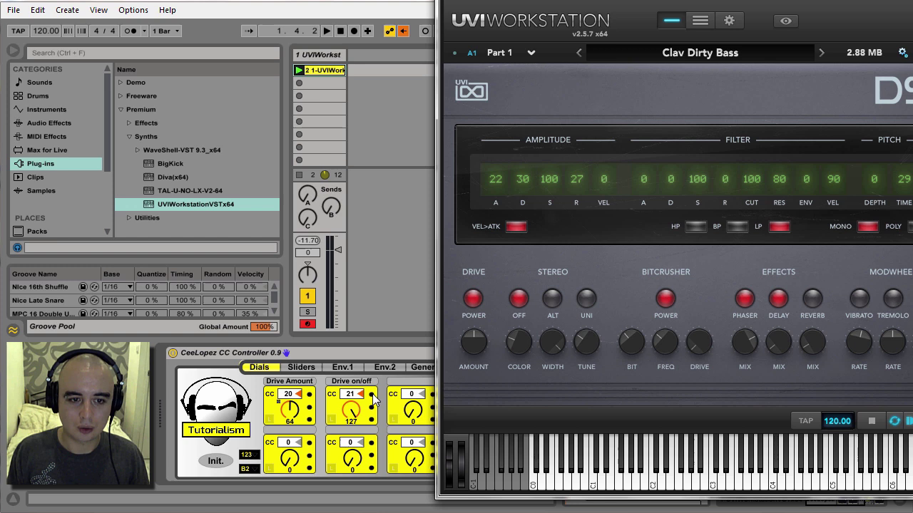
pyautogui.moveTo(376, 399); pyautogui.dragTo(371, 426)
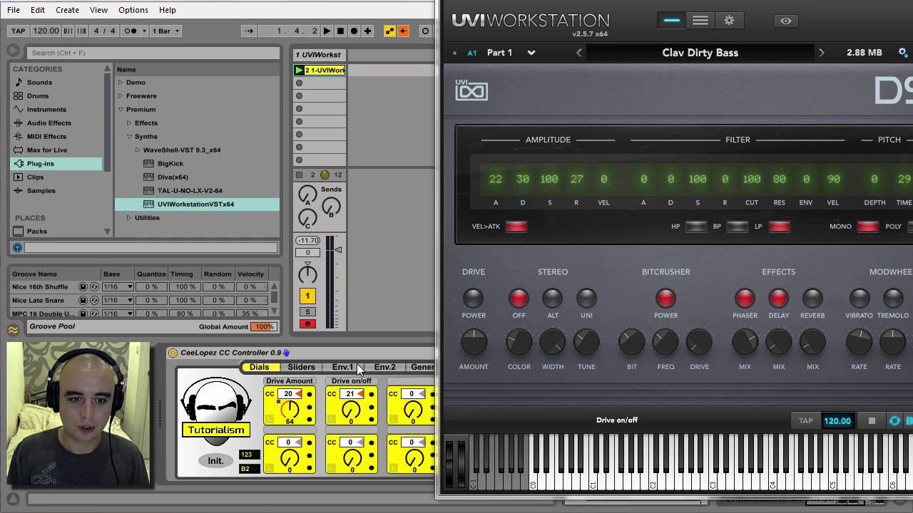
pyautogui.click(371, 426)
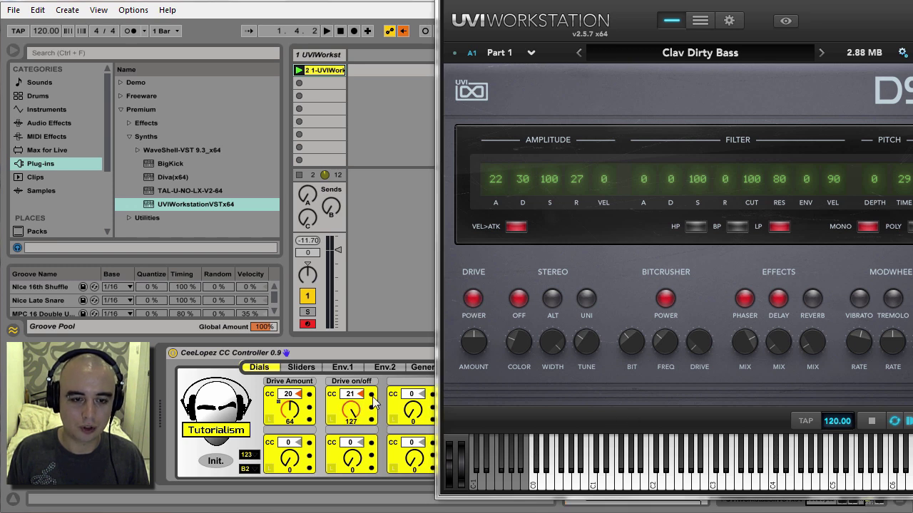
pyautogui.moveTo(376, 401); pyautogui.dragTo(371, 421)
pyautogui.click(371, 419)
pyautogui.click(371, 420)
pyautogui.click(371, 421)
pyautogui.click(374, 420)
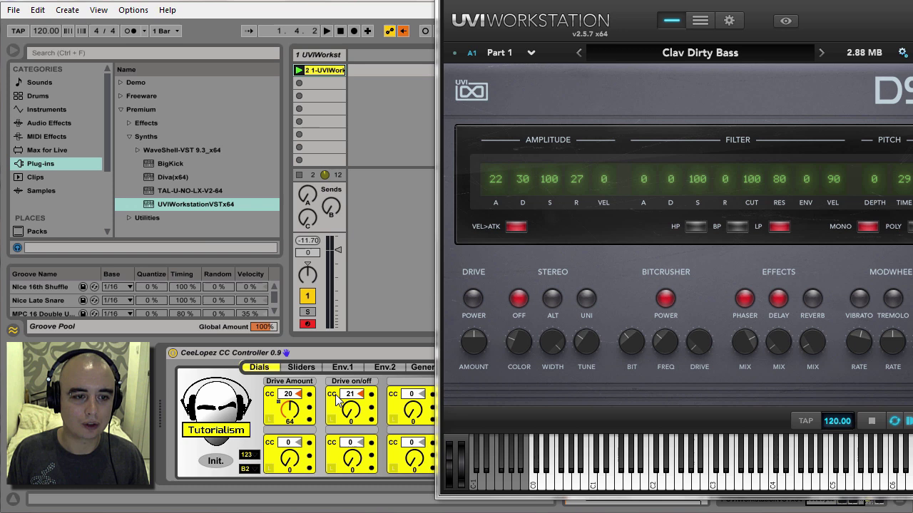
# - Reset the controller dials to CC 22–29 and load the DS77 Pads preset 'Black Mont Blanc'
pyautogui.click(216, 461)
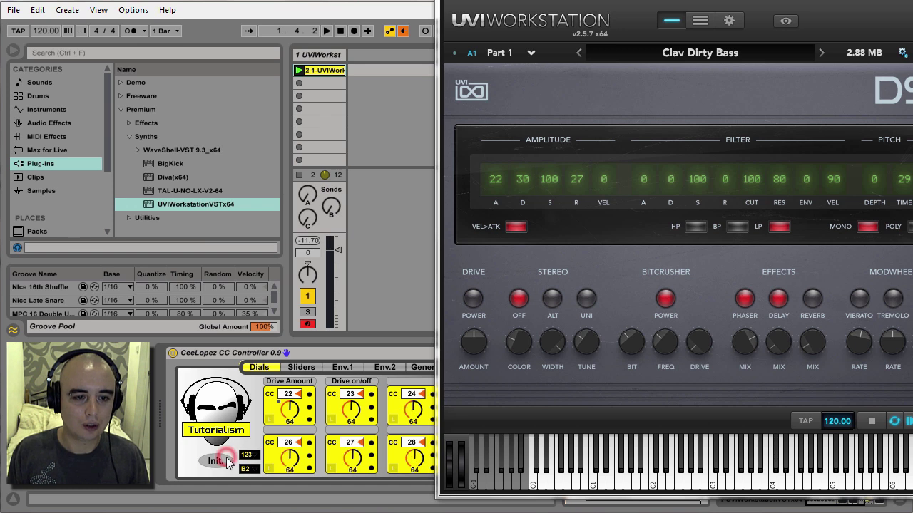
pyautogui.moveTo(868, 0); pyautogui.dragTo(718, 1)
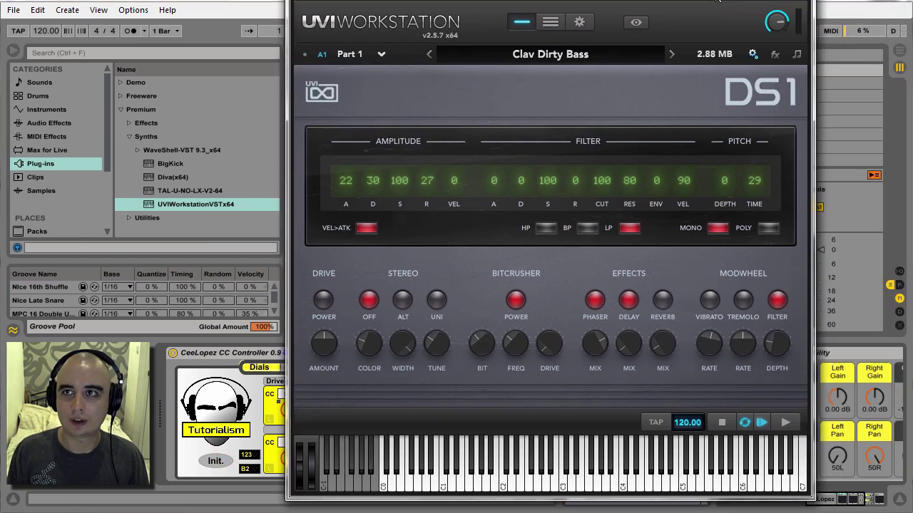
pyautogui.click(585, 55)
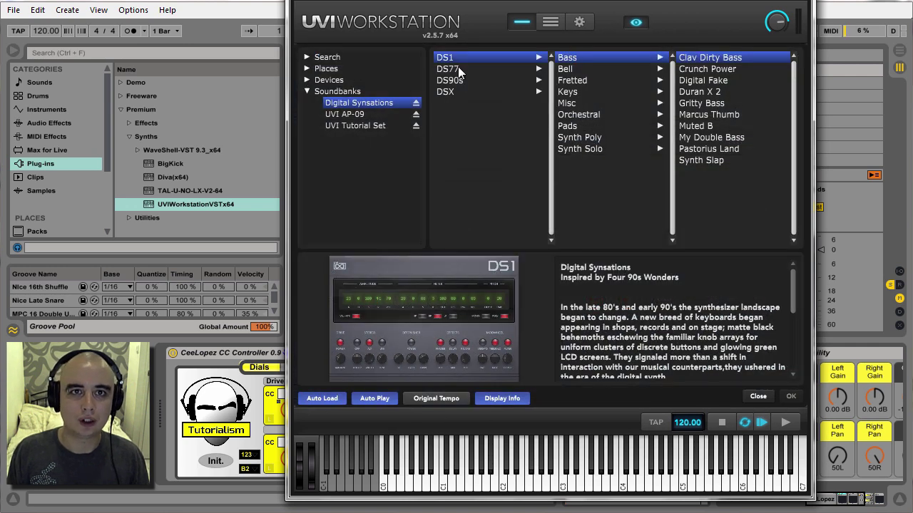
pyautogui.click(458, 68)
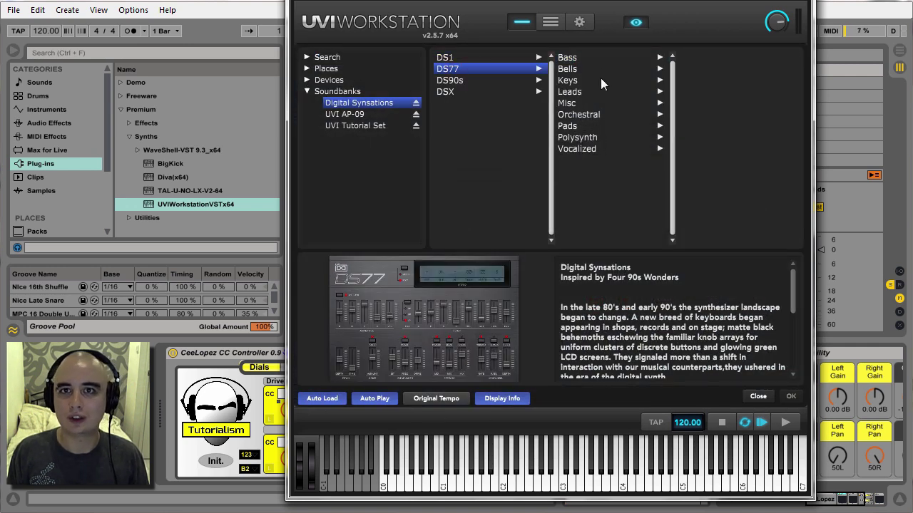
pyautogui.click(611, 126)
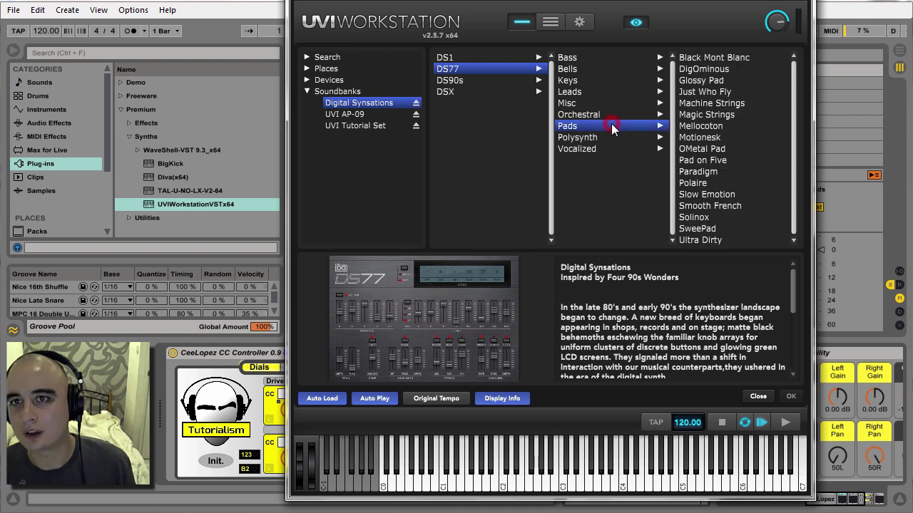
pyautogui.doubleClick(721, 56)
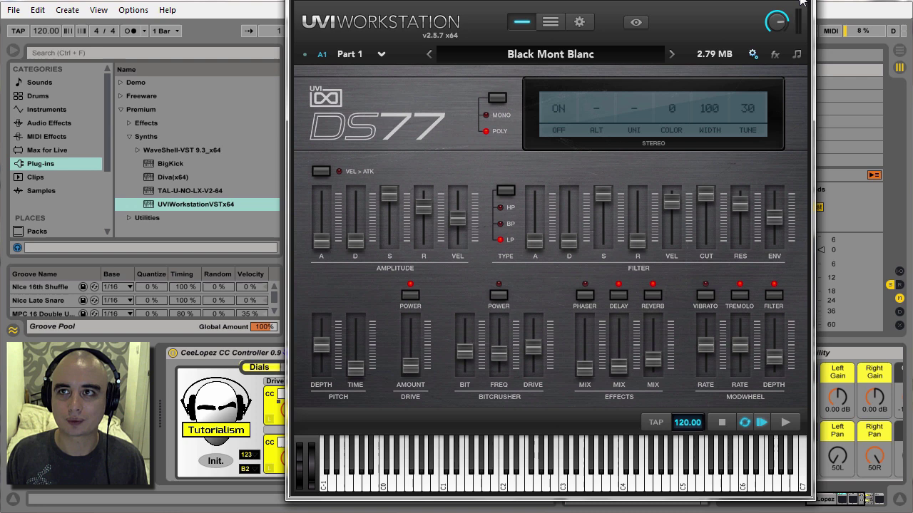
# - Close the UVI Workstation window and delete a controller dial's automation
pyautogui.click(806, 2)
pyautogui.rightClick(297, 412)
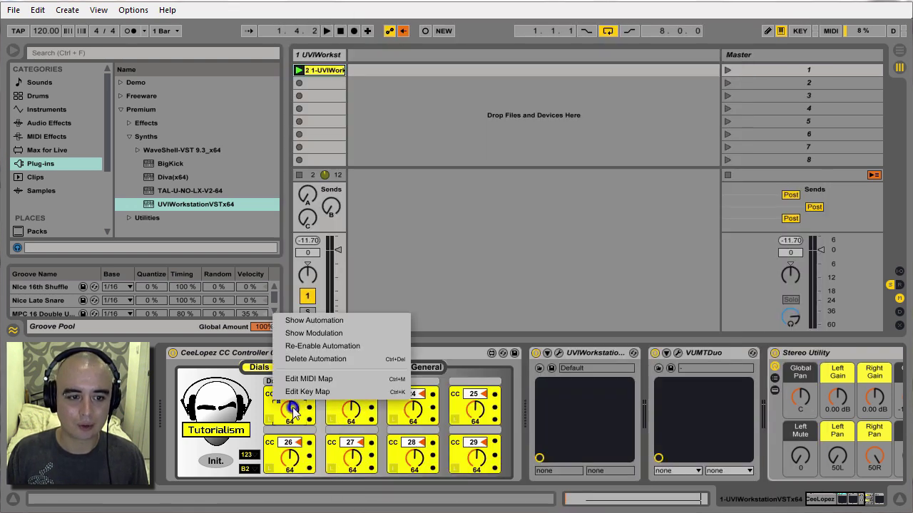
pyautogui.click(321, 363)
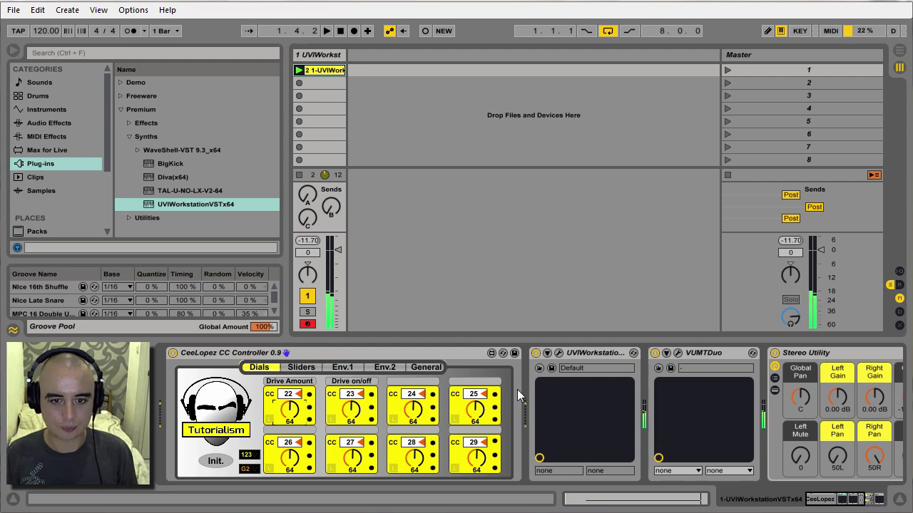
# - Switch the controller to its Sliders page, briefly checking the UVI Workstation window
pyautogui.click(301, 367)
pyautogui.click(558, 353)
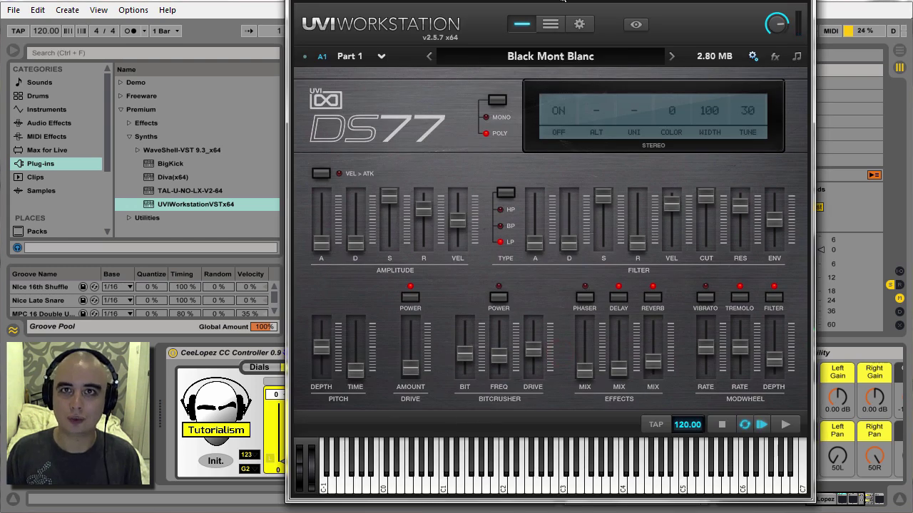
pyautogui.moveTo(559, 2); pyautogui.dragTo(678, 0)
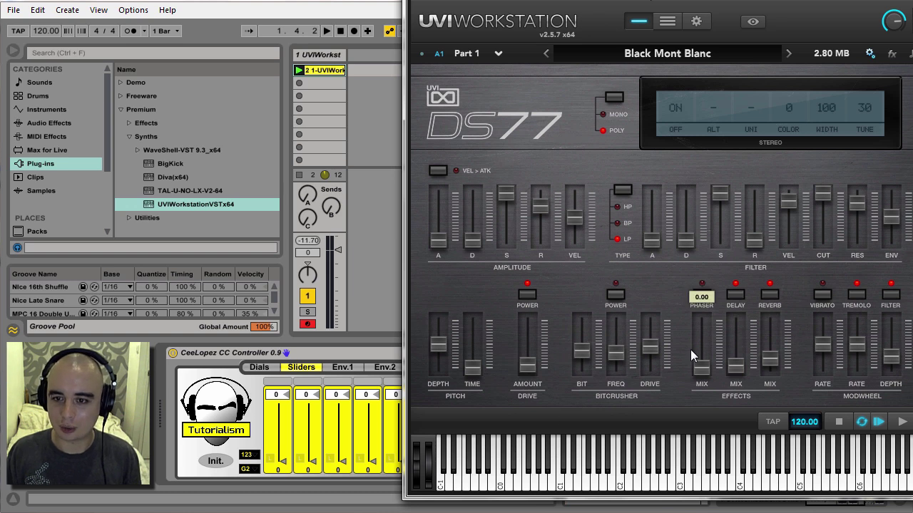
pyautogui.click(253, 381)
pyautogui.click(259, 367)
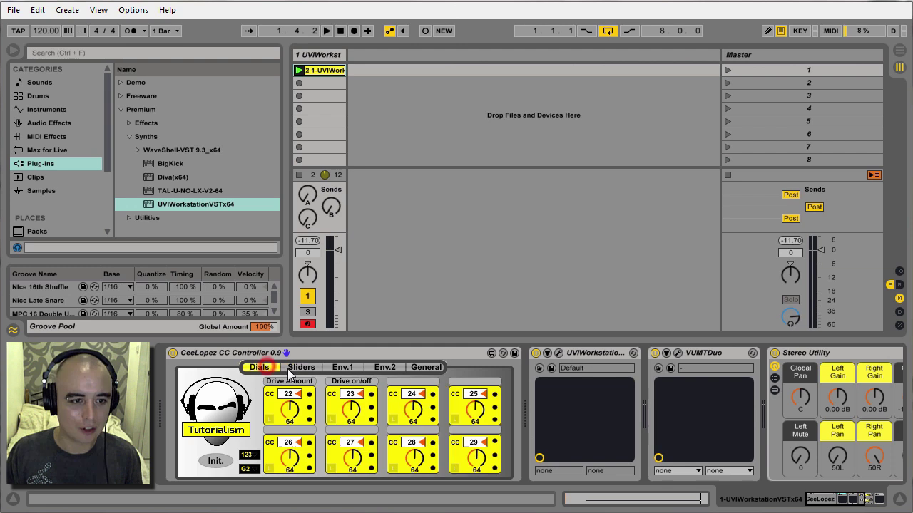
pyautogui.click(301, 368)
# - Look through the Env.1, Env.2 and Dials pages, then initialise the sliders to CC 12–19
pyautogui.click(331, 369)
pyautogui.click(386, 368)
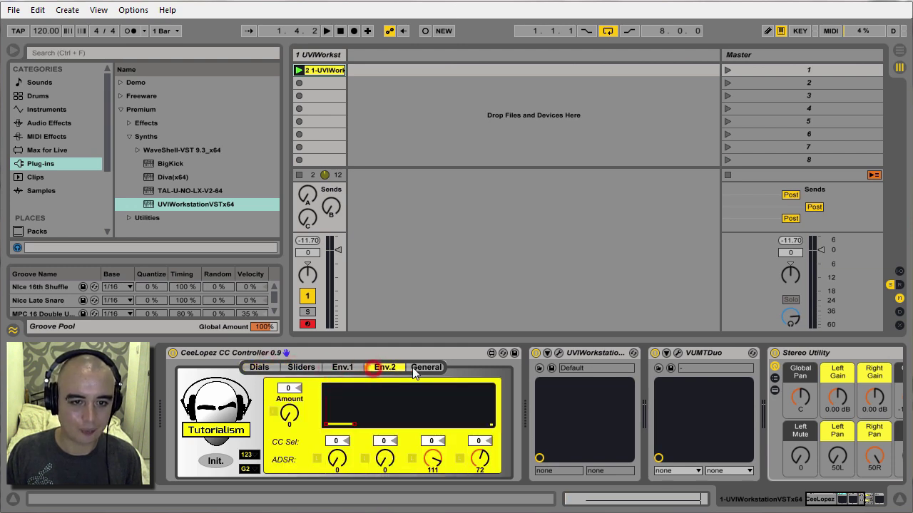
pyautogui.click(344, 367)
pyautogui.click(301, 367)
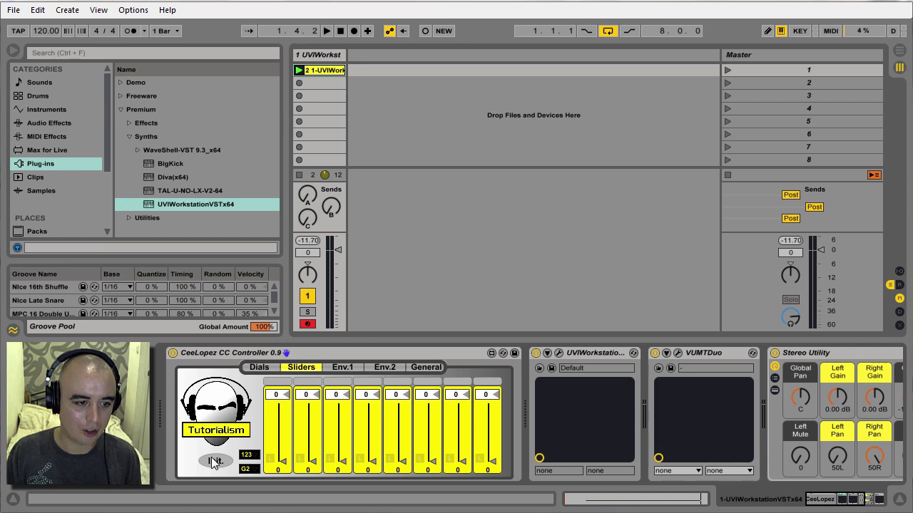
pyautogui.click(260, 368)
pyautogui.click(301, 367)
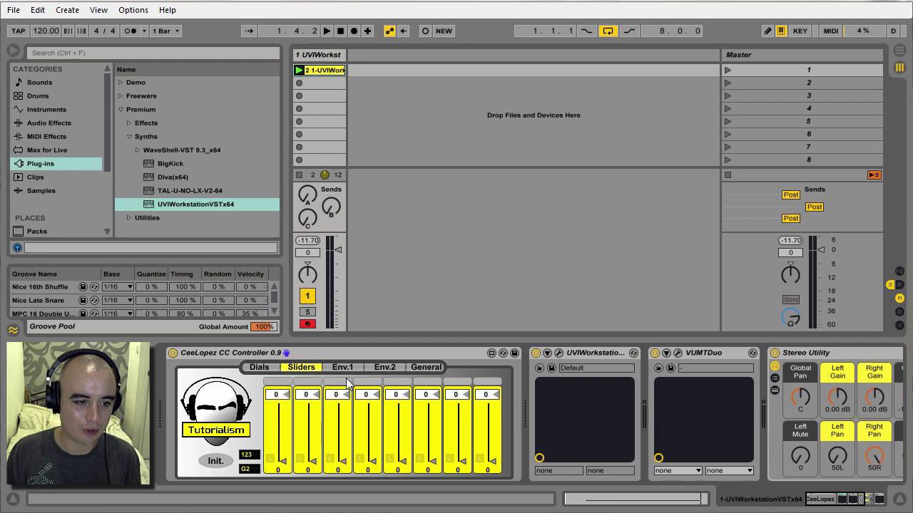
pyautogui.click(217, 460)
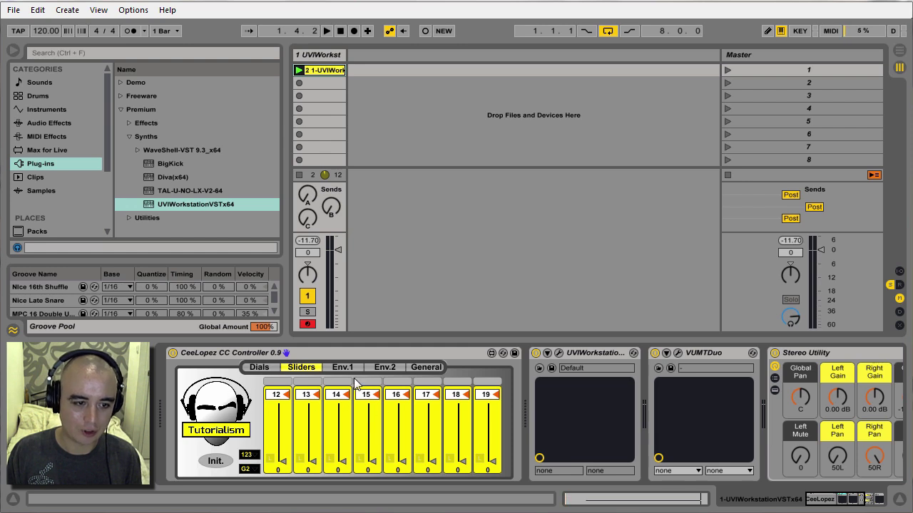
# - Assign MIDI CC 12 to the DS77 bit crusher bit size and test it with slider 12 at 54
pyautogui.click(559, 353)
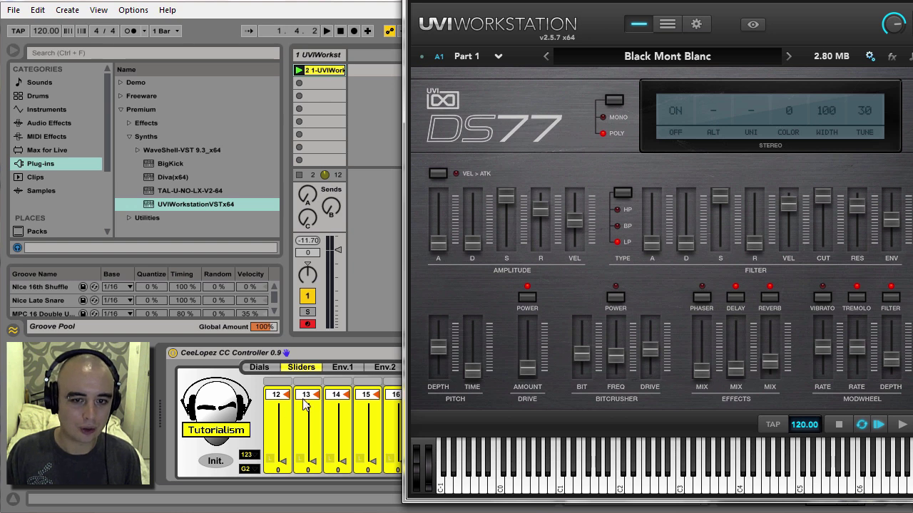
pyautogui.moveTo(584, 367)
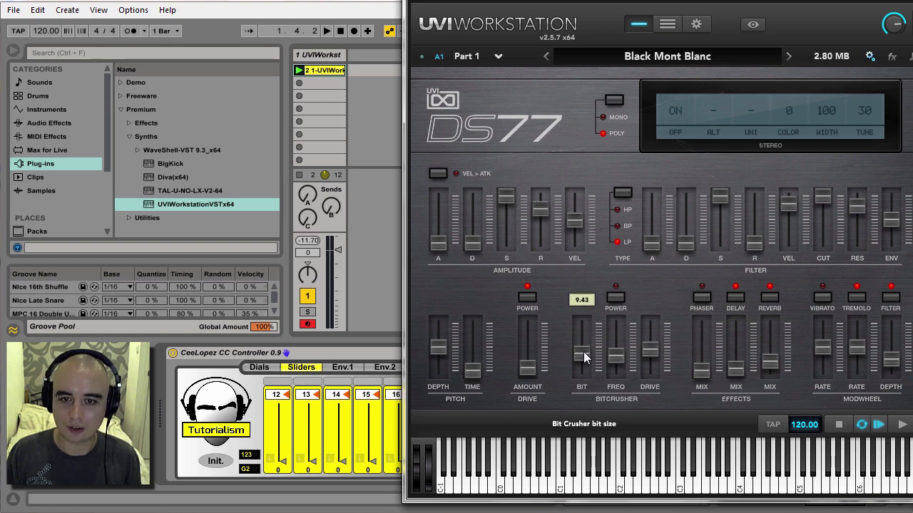
pyautogui.rightClick(583, 351)
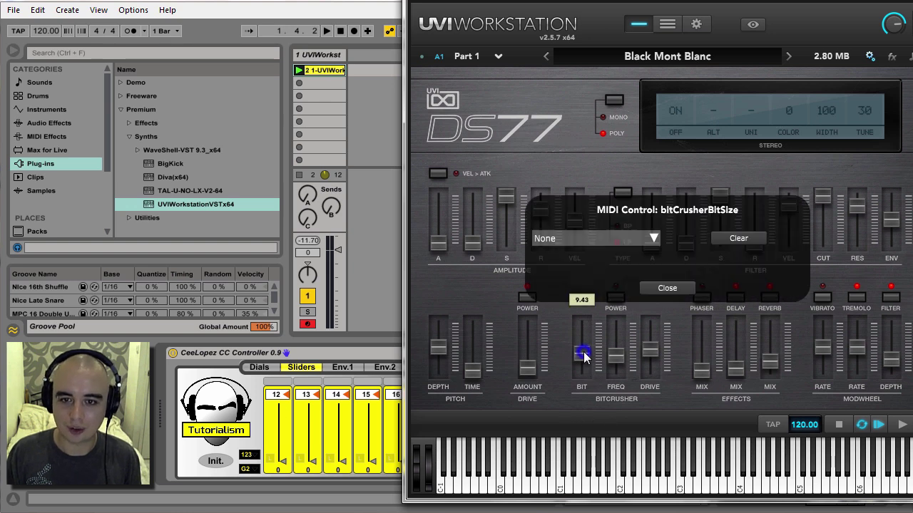
pyautogui.click(654, 243)
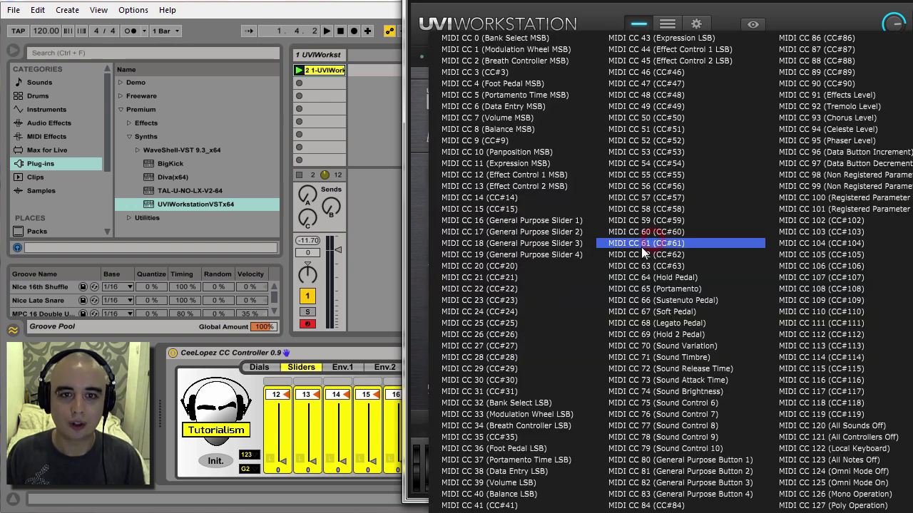
pyautogui.click(507, 177)
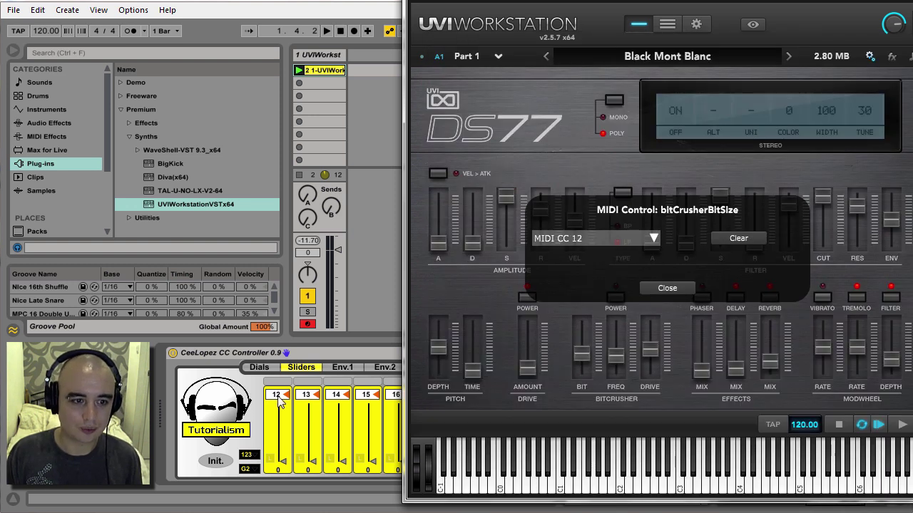
pyautogui.click(680, 289)
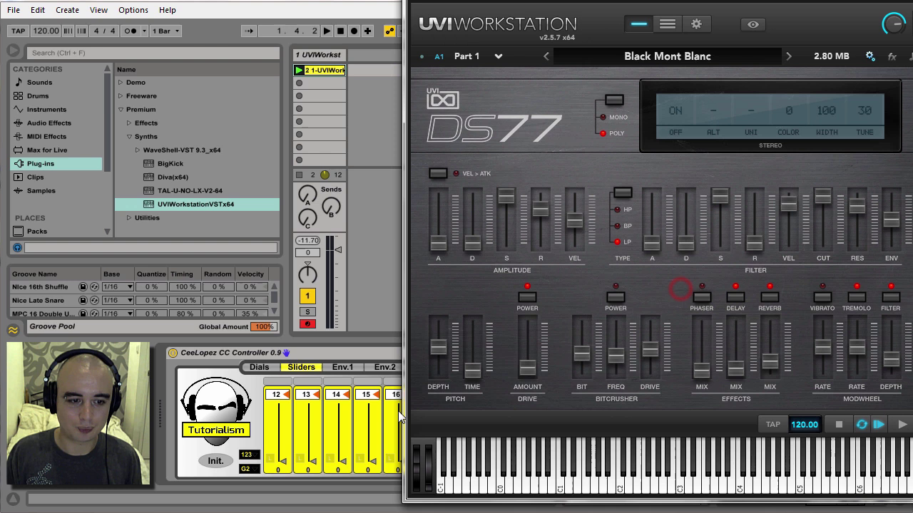
pyautogui.moveTo(284, 459)
pyautogui.mouseDown()
pyautogui.moveTo(283, 420)
pyautogui.moveTo(283, 442)
pyautogui.mouseUp()
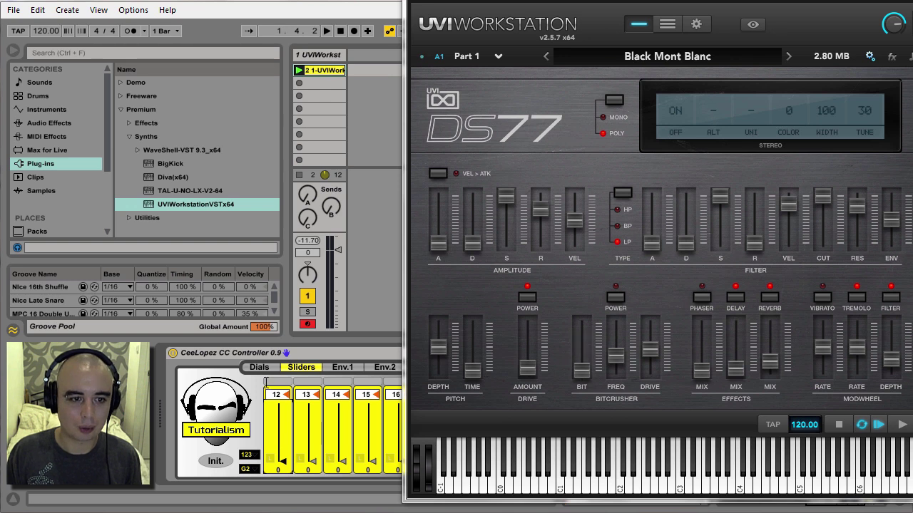
pyautogui.moveTo(287, 462); pyautogui.dragTo(279, 426)
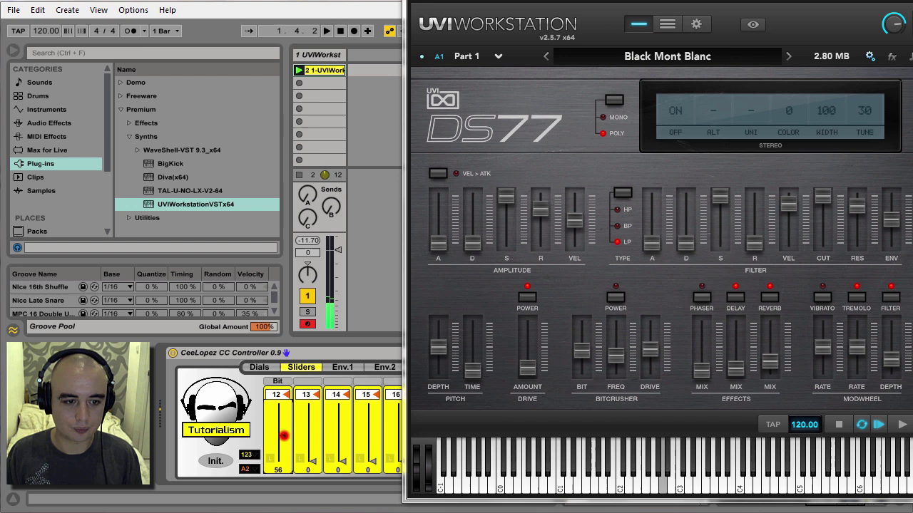
pyautogui.moveTo(284, 436)
pyautogui.mouseDown()
pyautogui.moveTo(283, 405)
pyautogui.moveTo(283, 457)
pyautogui.moveTo(283, 403)
pyautogui.moveTo(283, 457)
pyautogui.moveTo(283, 404)
pyautogui.moveTo(283, 456)
pyautogui.moveTo(283, 428)
pyautogui.moveTo(284, 443)
pyautogui.mouseUp()
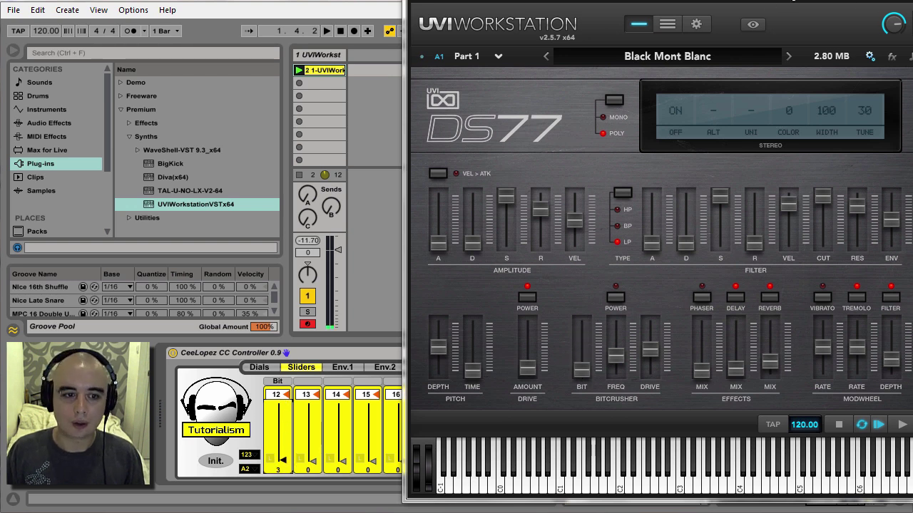
# - Assign MIDI CC 13 to the DS77 filter cutoff and sweep slider 13 up to 71
pyautogui.click(794, 1)
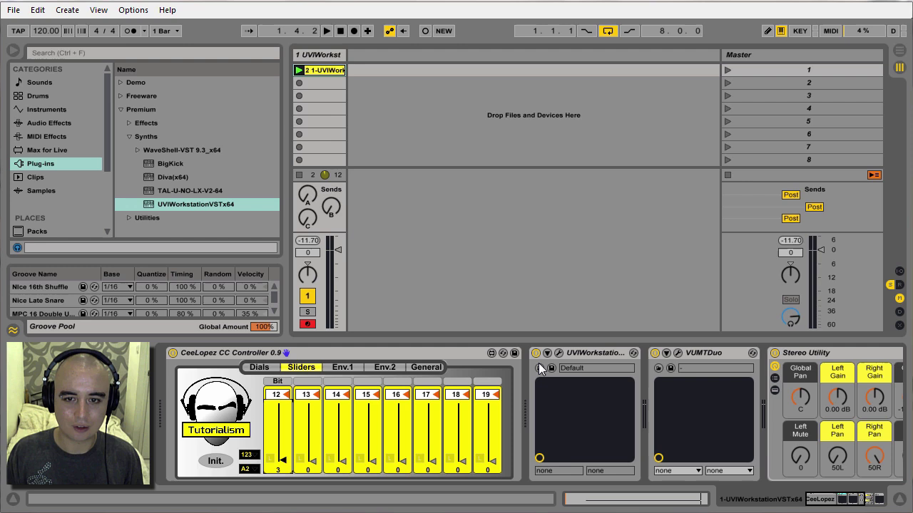
pyautogui.click(559, 354)
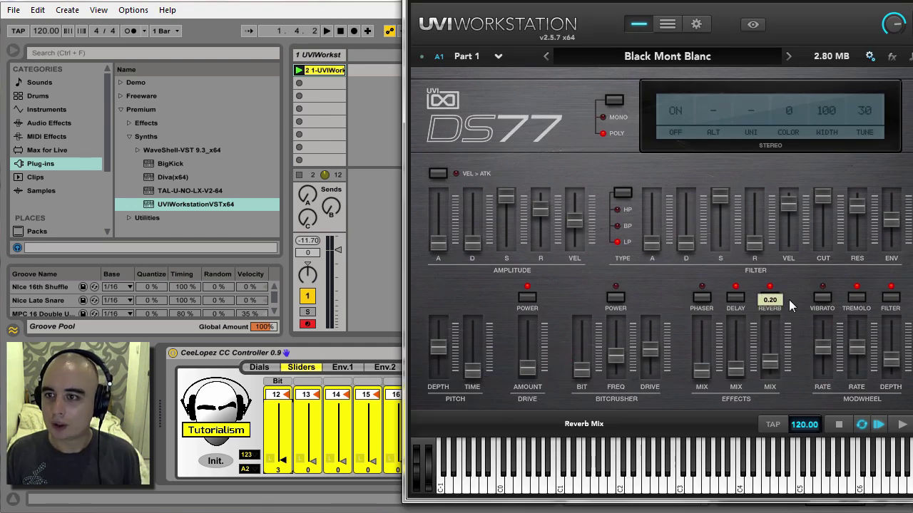
pyautogui.moveTo(818, 202)
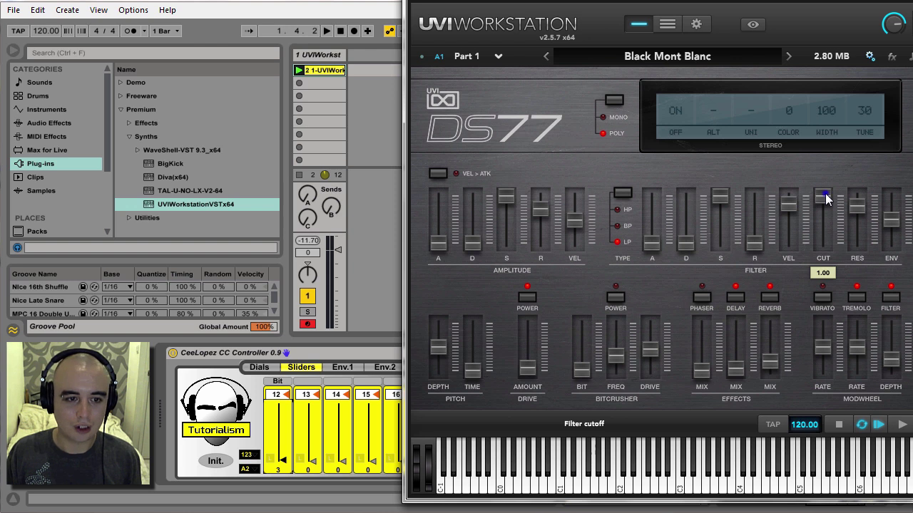
pyautogui.rightClick(825, 194)
pyautogui.click(652, 237)
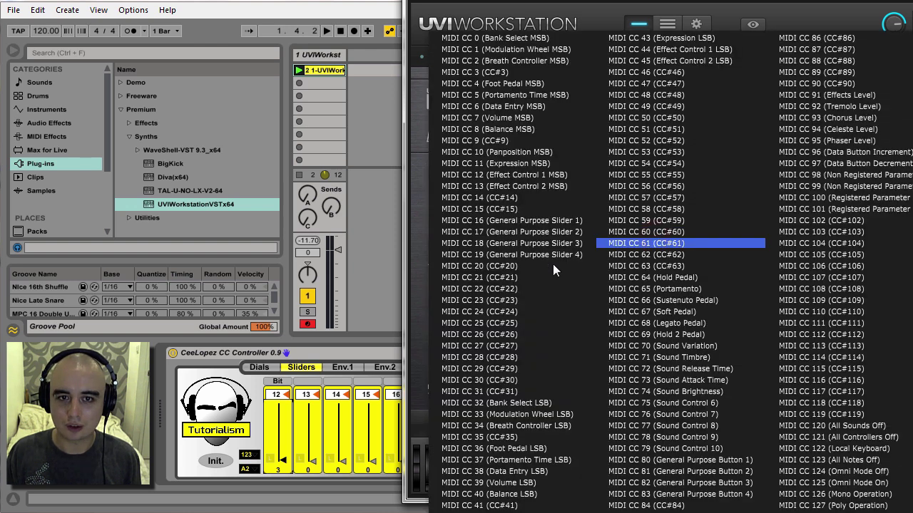
pyautogui.click(499, 187)
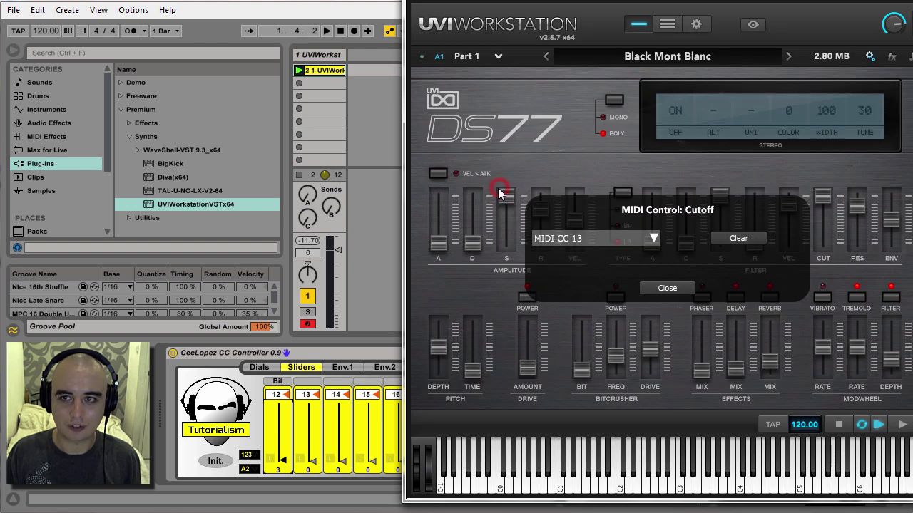
pyautogui.click(689, 287)
pyautogui.click(312, 462)
pyautogui.moveTo(313, 462); pyautogui.dragTo(312, 429)
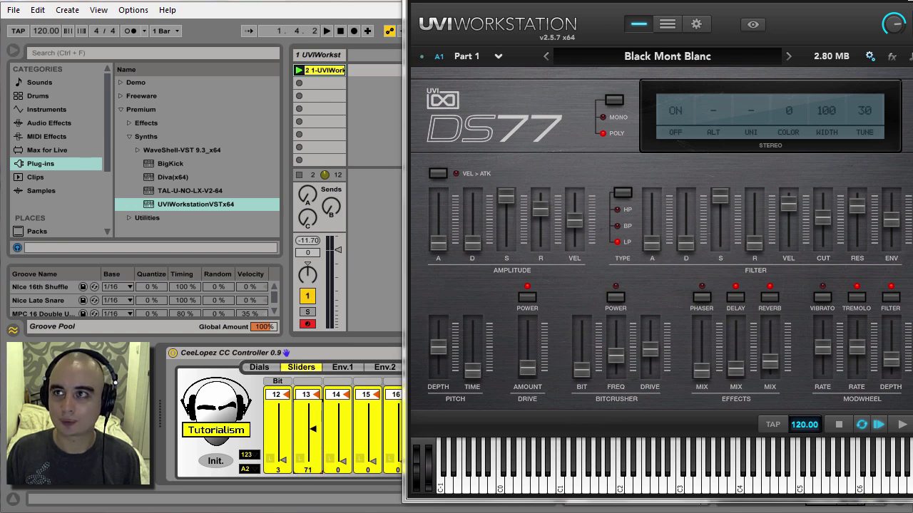
pyautogui.hotkey('ctrl', 'alt', 'p')
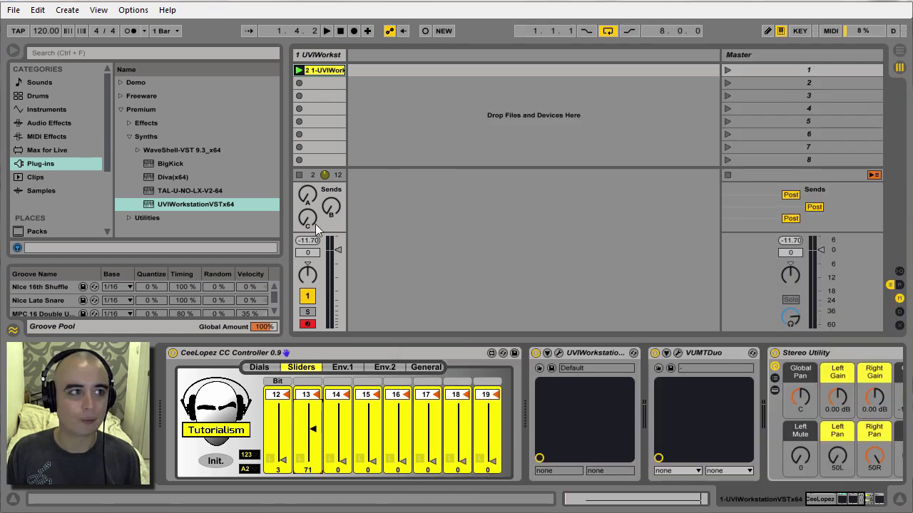
# - Insert LFO MIDI between the CC Controller and UVI Workstation and map it to slider 13
pyautogui.click(46, 150)
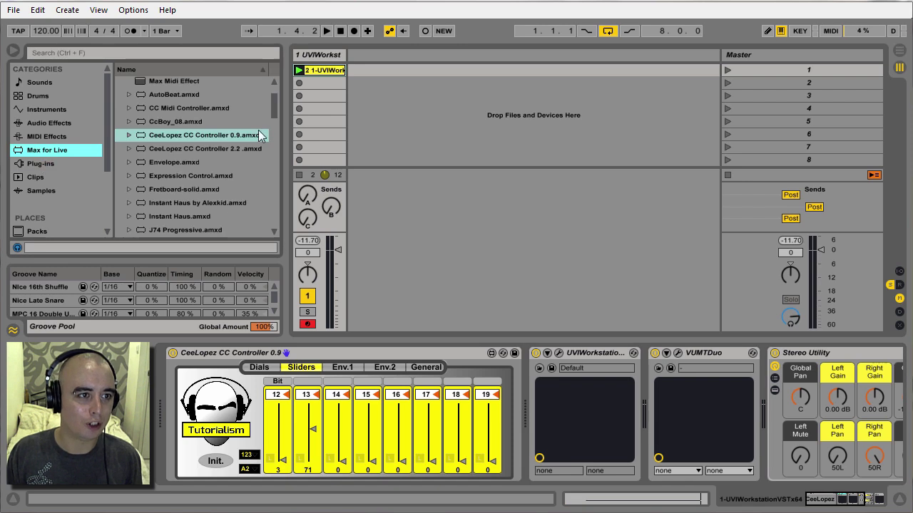
pyautogui.moveTo(272, 108); pyautogui.dragTo(276, 127)
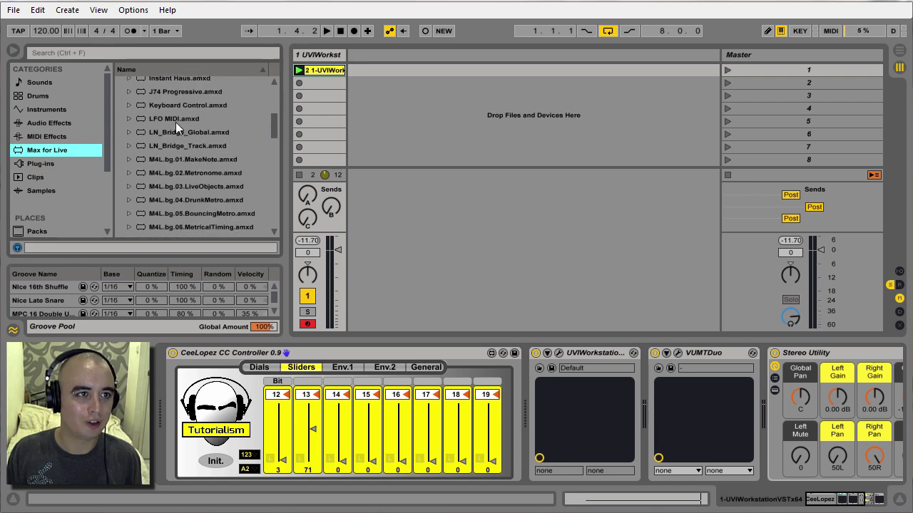
pyautogui.moveTo(166, 119); pyautogui.dragTo(527, 424)
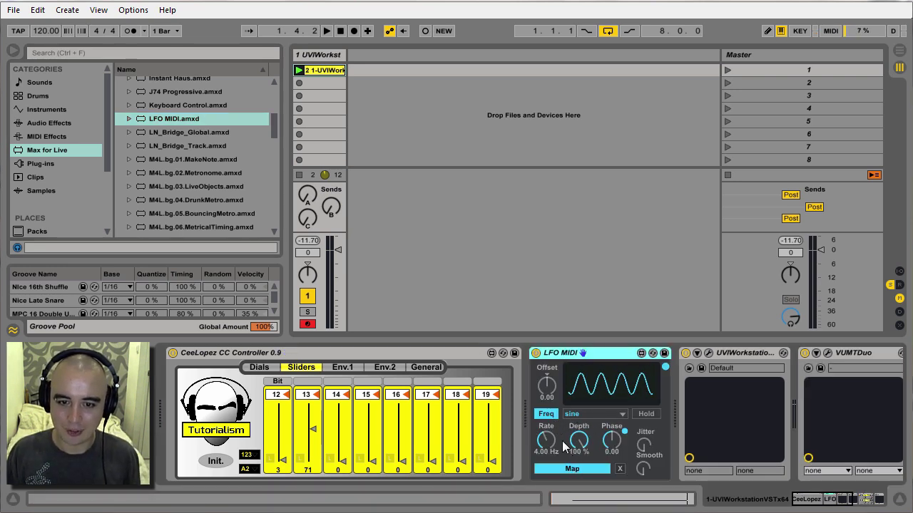
pyautogui.click(553, 469)
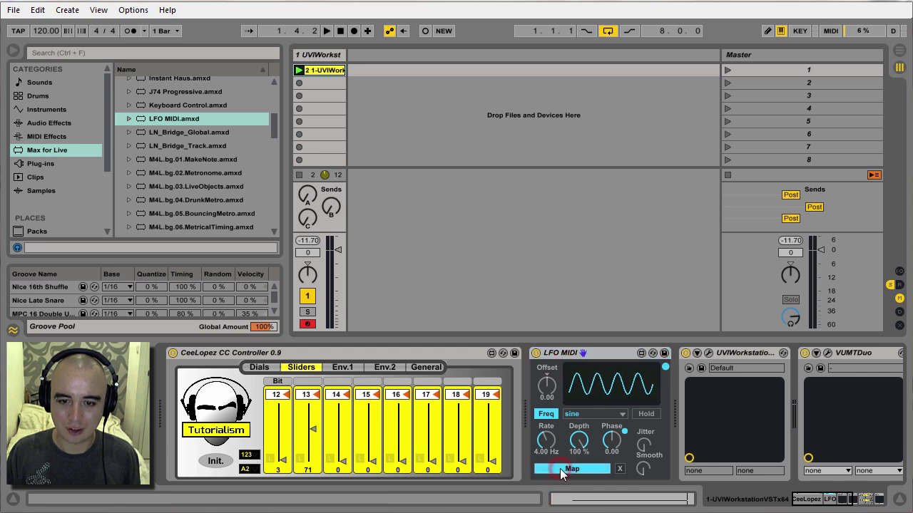
pyautogui.click(310, 425)
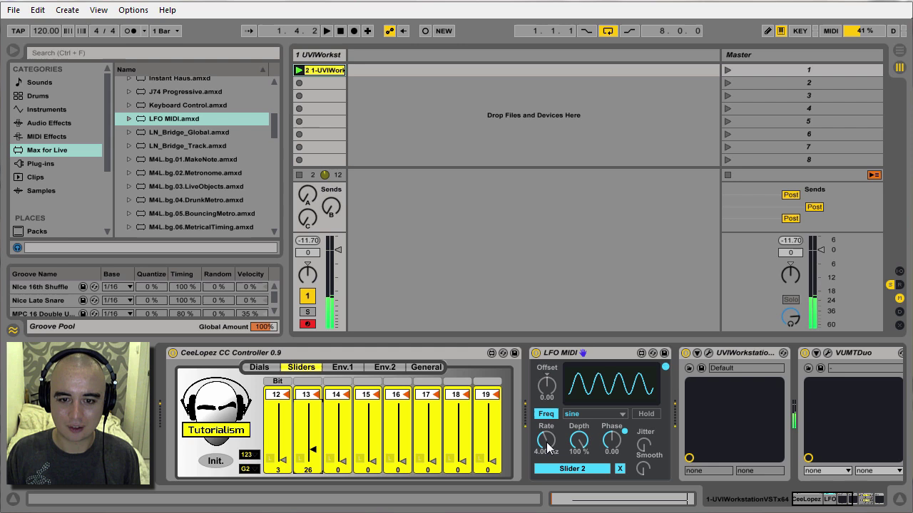
# - Slow the LFO to a 1.67 Hz sine and watch it sweep the cutoff in the synth
pyautogui.moveTo(546, 441)
pyautogui.mouseDown()
pyautogui.moveTo(546, 460)
pyautogui.moveTo(546, 428)
pyautogui.moveTo(546, 457)
pyautogui.mouseUp()
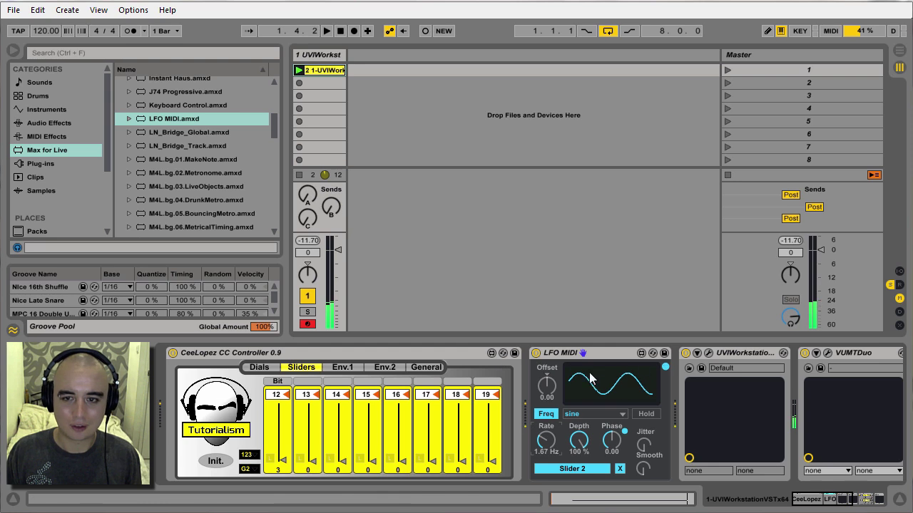
pyautogui.click(709, 353)
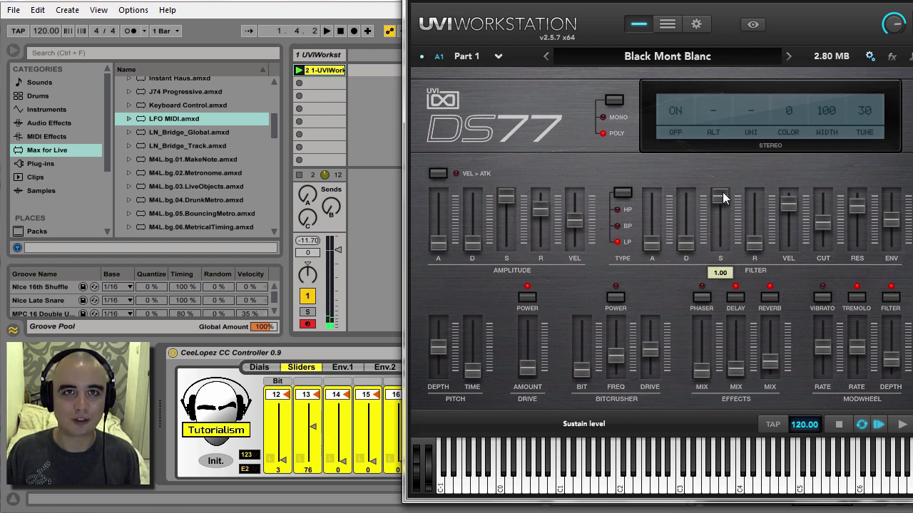
pyautogui.hotkey('ctrl', 'alt', 'p')
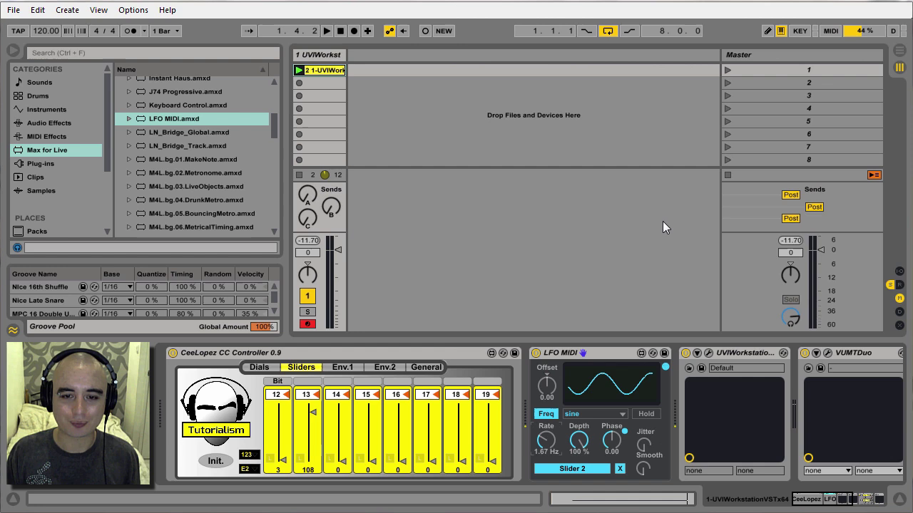
pyautogui.click(592, 353)
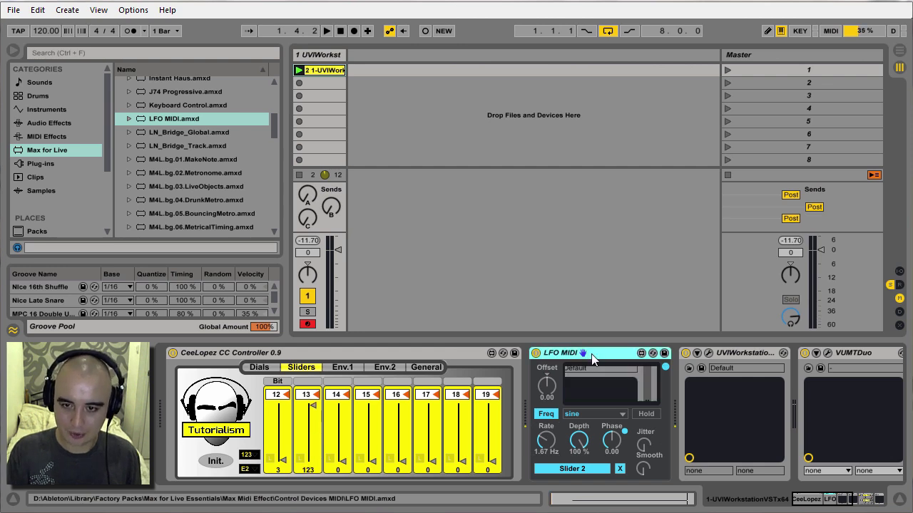
# - Delete the LFO MIDI device, initialise Env.1, and set its ADSR to 41, 112, 37, 77
pyautogui.press('Delete')
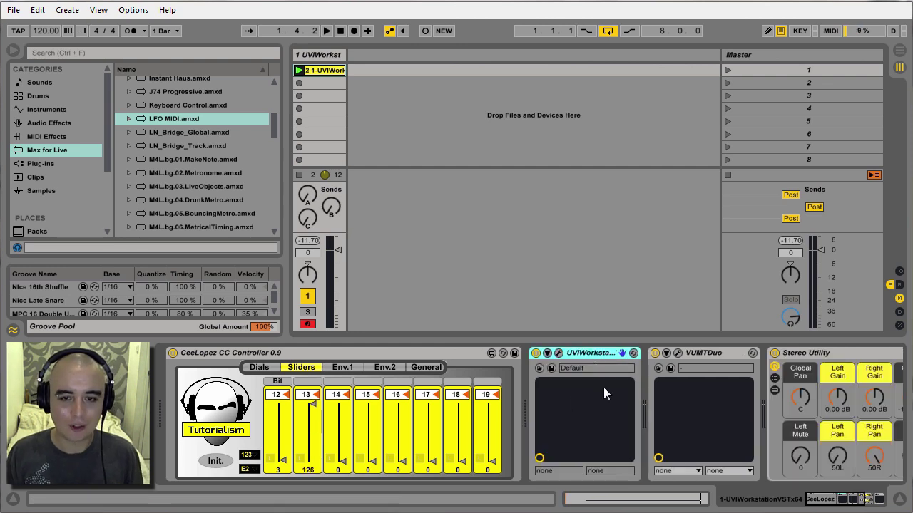
pyautogui.click(333, 366)
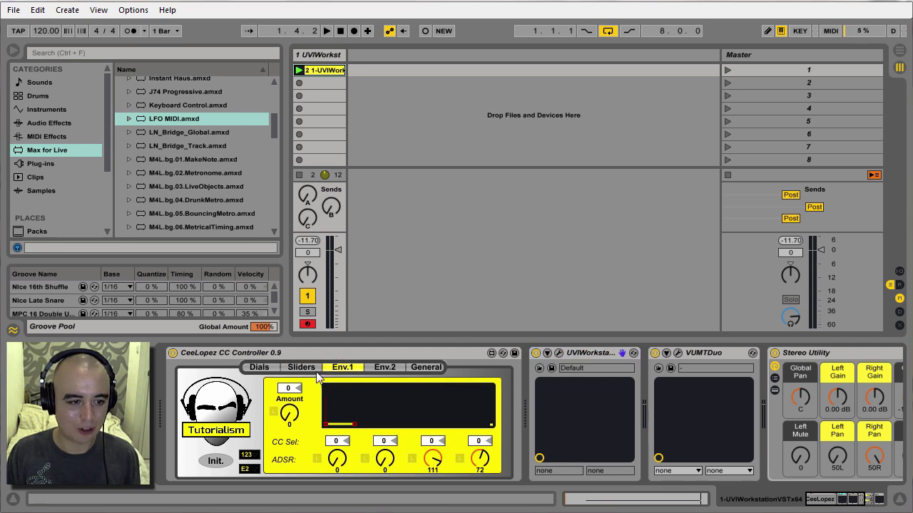
pyautogui.click(225, 462)
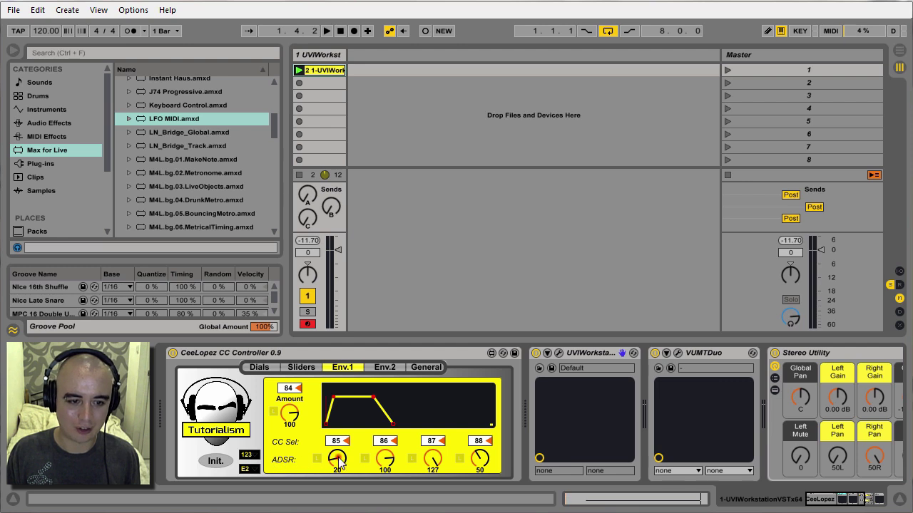
pyautogui.moveTo(340, 463); pyautogui.dragTo(434, 488)
pyautogui.moveTo(480, 460); pyautogui.dragTo(434, 479)
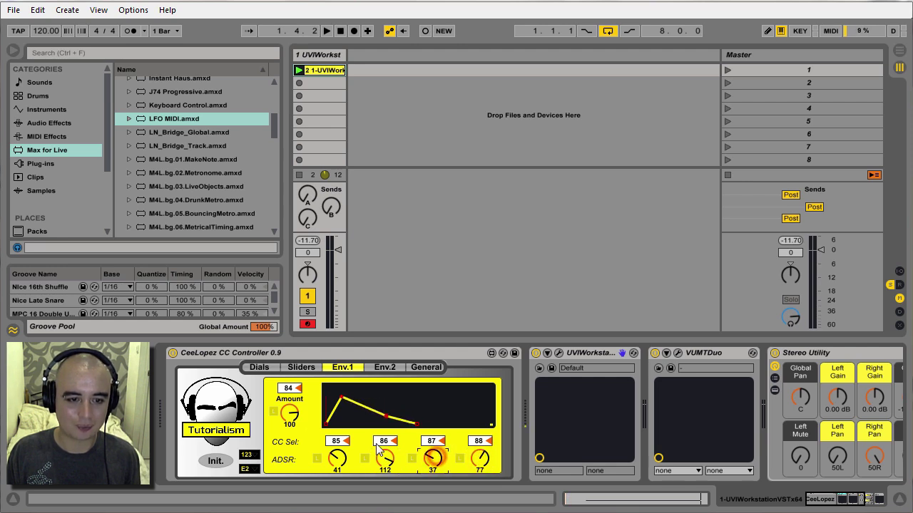
# - Assign MIDI CC 85 to the DS77 amp attack and CC 86 to the amp decay
pyautogui.click(558, 354)
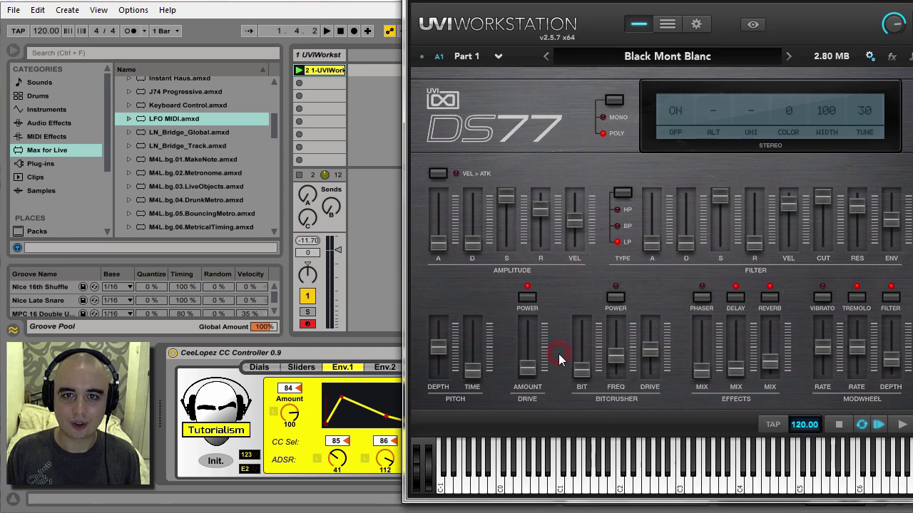
pyautogui.rightClick(439, 250)
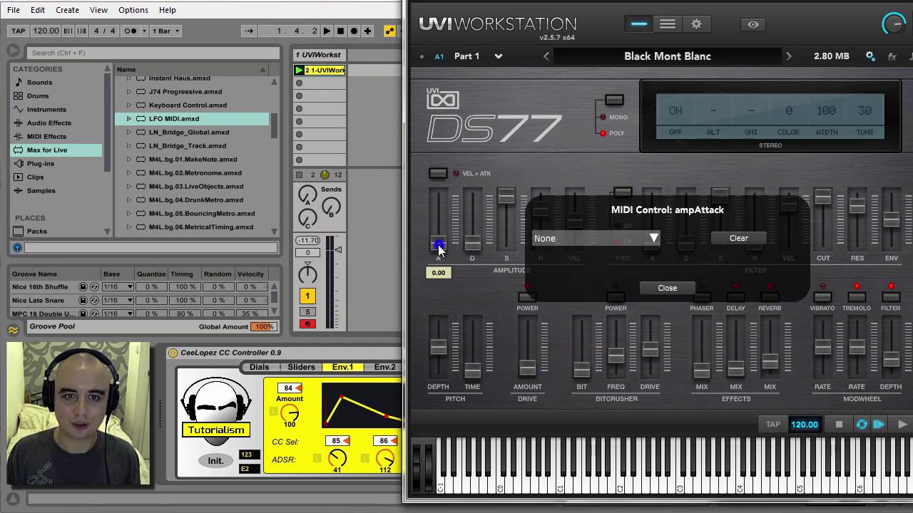
pyautogui.click(640, 242)
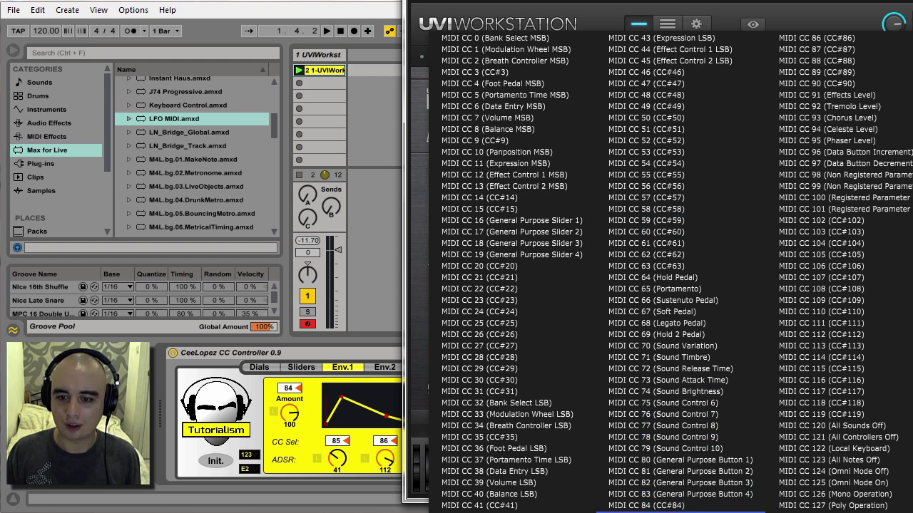
pyautogui.click(666, 512)
pyautogui.click(667, 288)
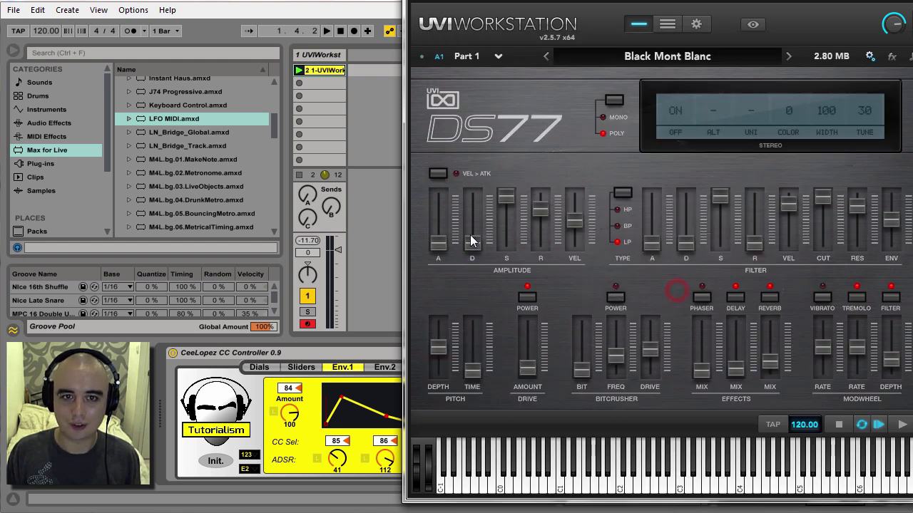
pyautogui.rightClick(473, 244)
pyautogui.click(654, 243)
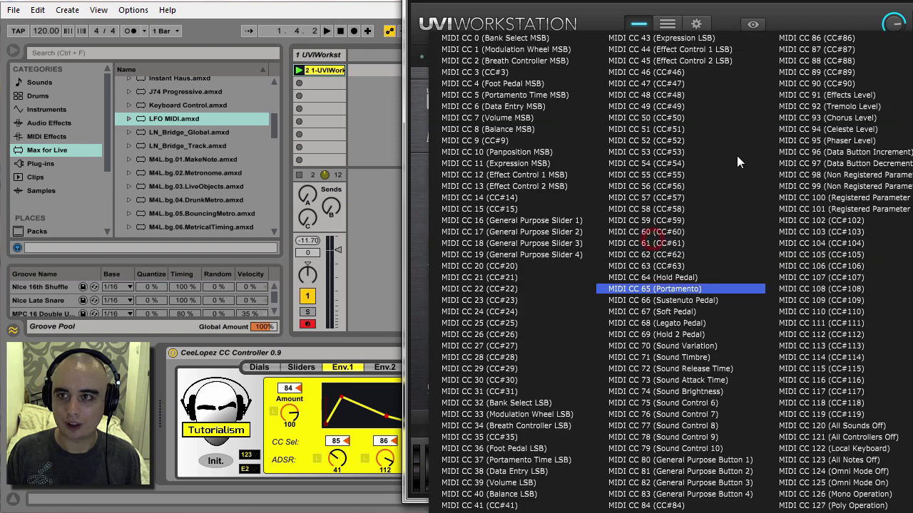
pyautogui.click(831, 37)
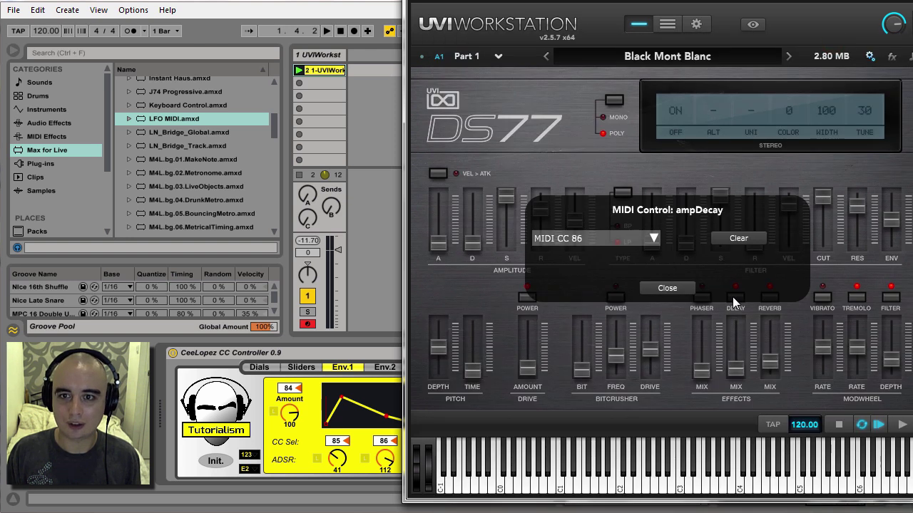
pyautogui.click(680, 293)
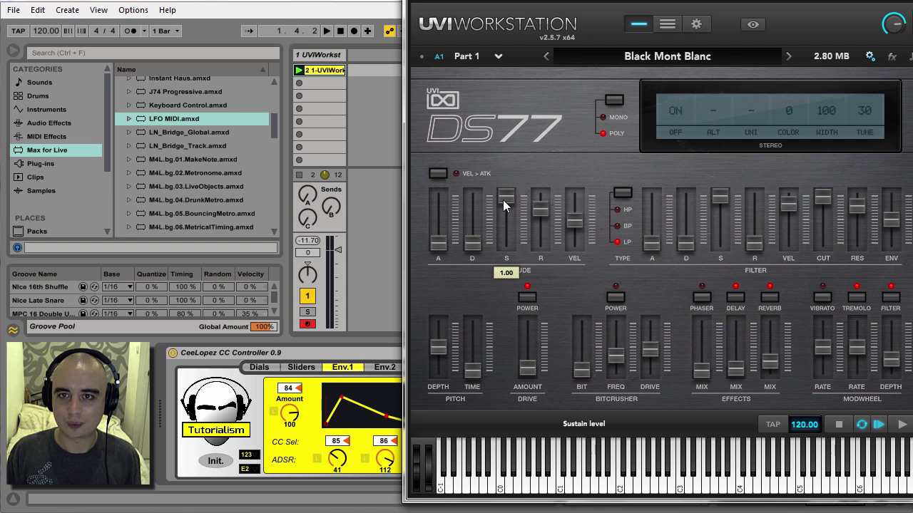
# - Assign MIDI CC 87, 88 and 84 to the amp sustain, release and velocity amount
pyautogui.rightClick(503, 200)
pyautogui.click(651, 235)
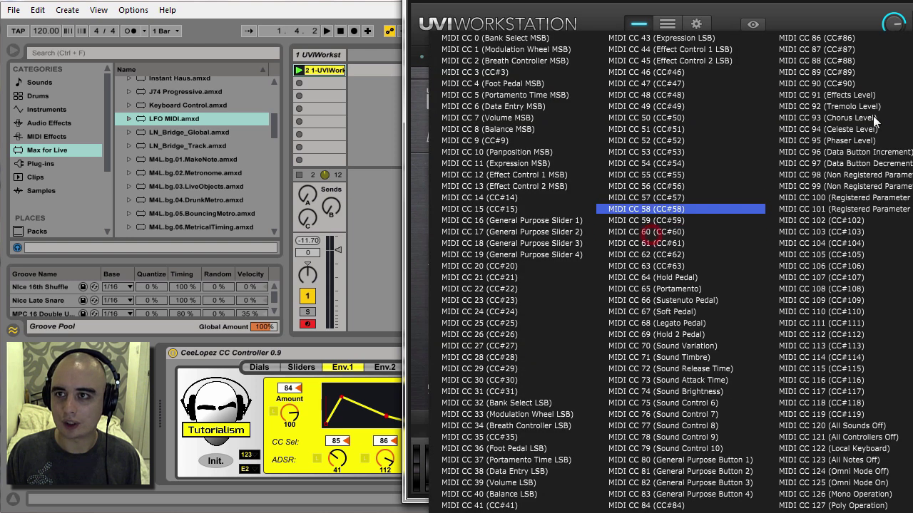
pyautogui.click(855, 50)
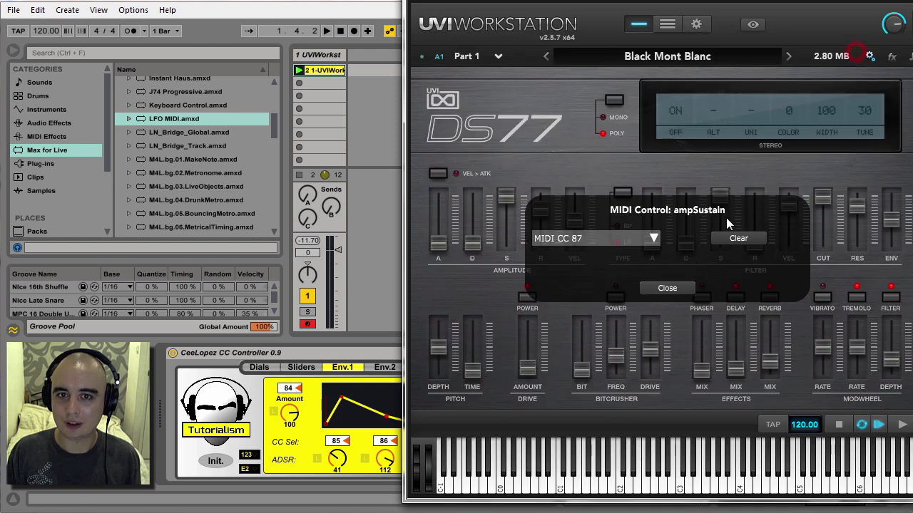
pyautogui.click(683, 290)
pyautogui.rightClick(540, 209)
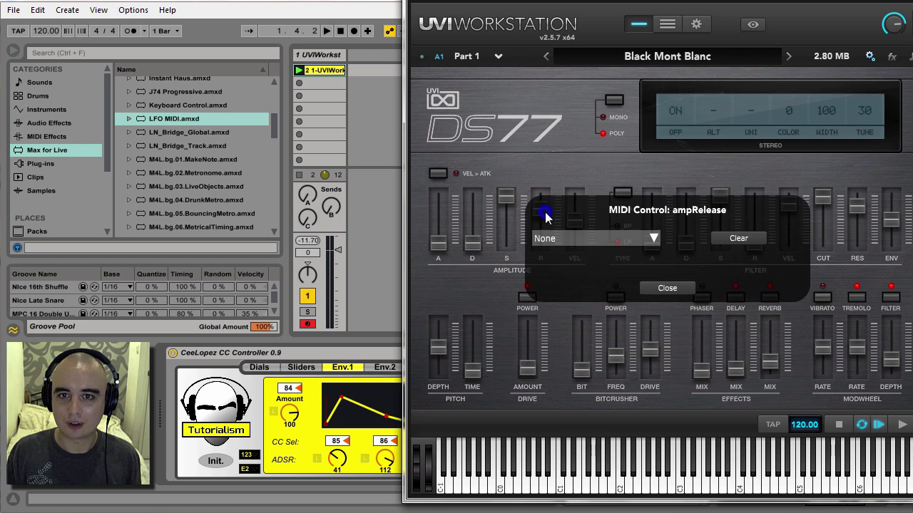
pyautogui.click(659, 244)
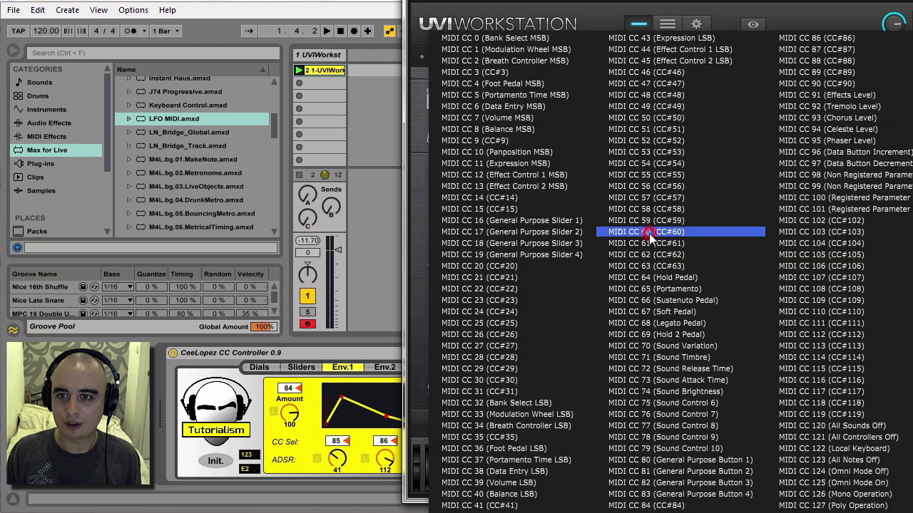
pyautogui.click(820, 60)
pyautogui.click(669, 290)
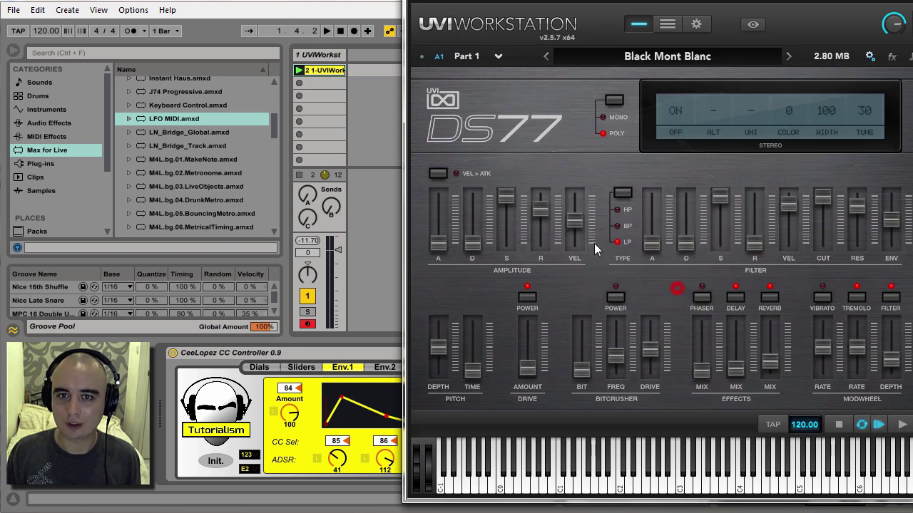
pyautogui.rightClick(577, 222)
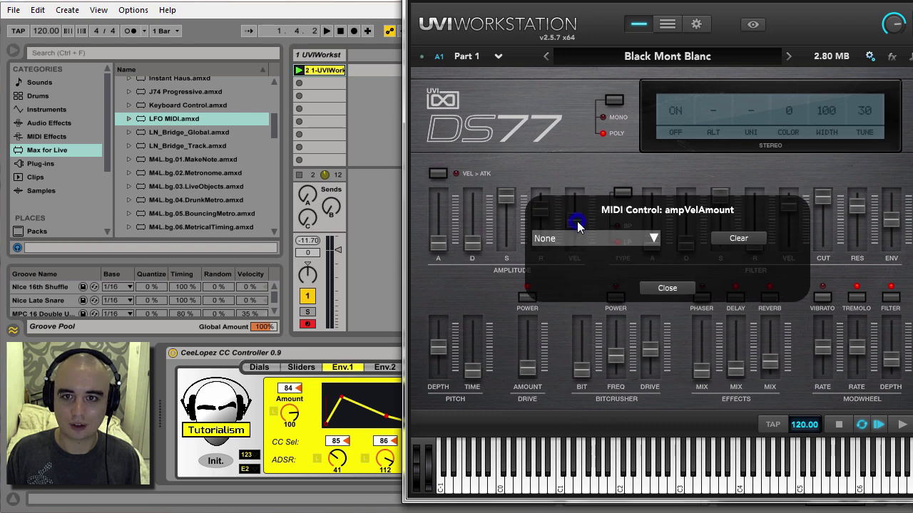
pyautogui.click(652, 239)
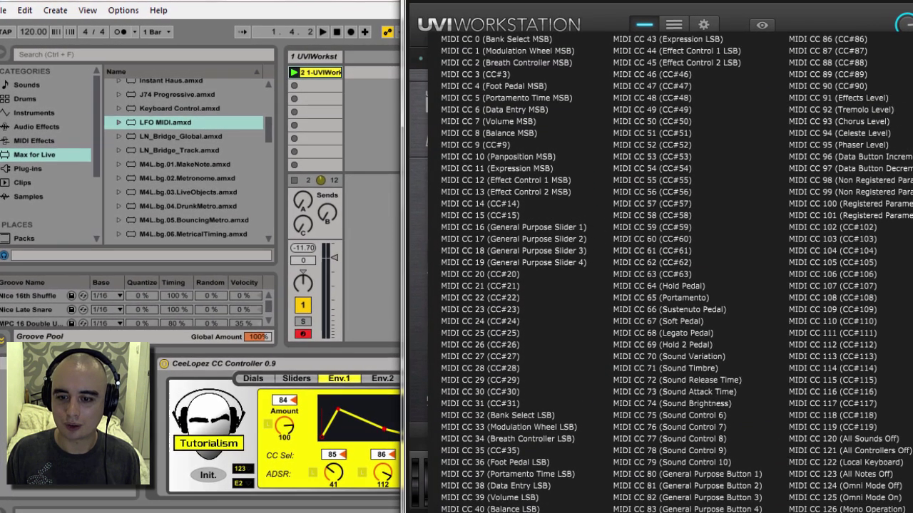
pyautogui.click(646, 505)
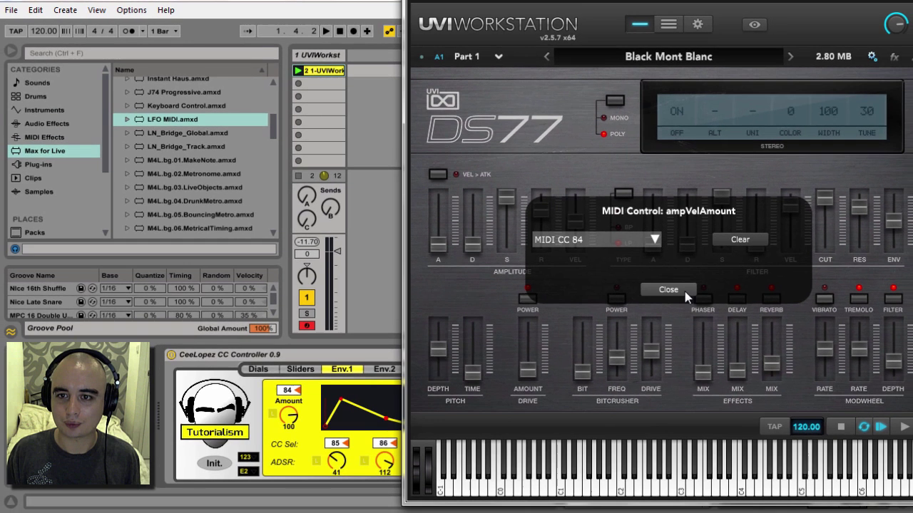
pyautogui.click(685, 298)
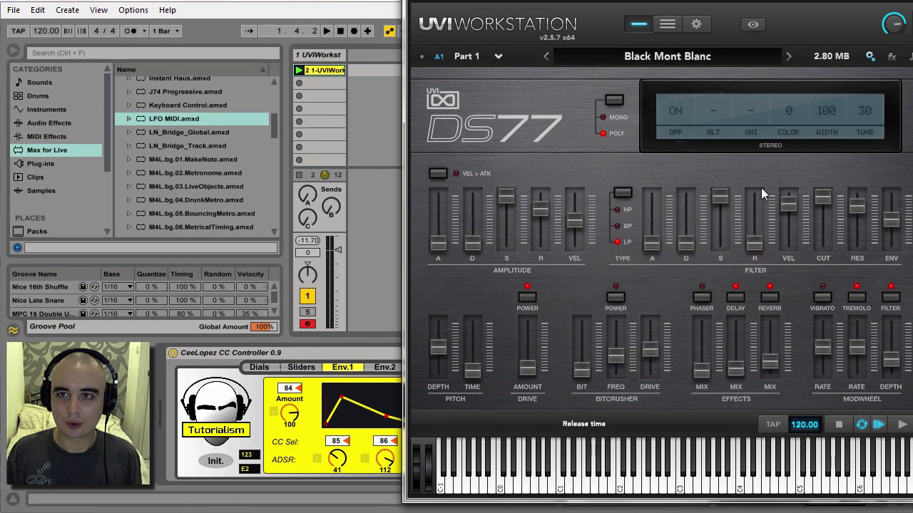
# - Set the Env.1 ADSR knobs to 57, 71, 72, 45 and the envelope Amount to 127
pyautogui.hotkey('ctrl', 'alt', 'p')
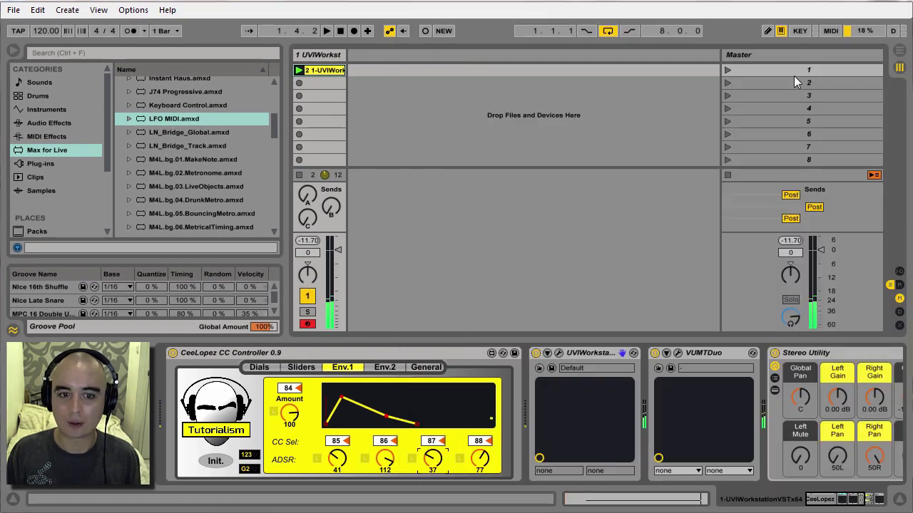
pyautogui.moveTo(338, 454)
pyautogui.mouseDown()
pyautogui.moveTo(338, 464)
pyautogui.moveTo(338, 435)
pyautogui.moveTo(351, 446)
pyautogui.mouseUp()
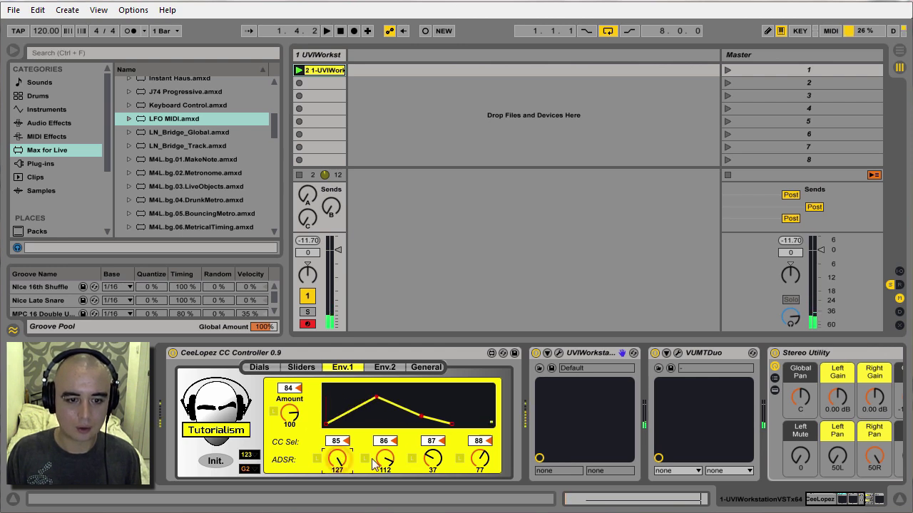
pyautogui.moveTo(481, 458); pyautogui.dragTo(481, 492)
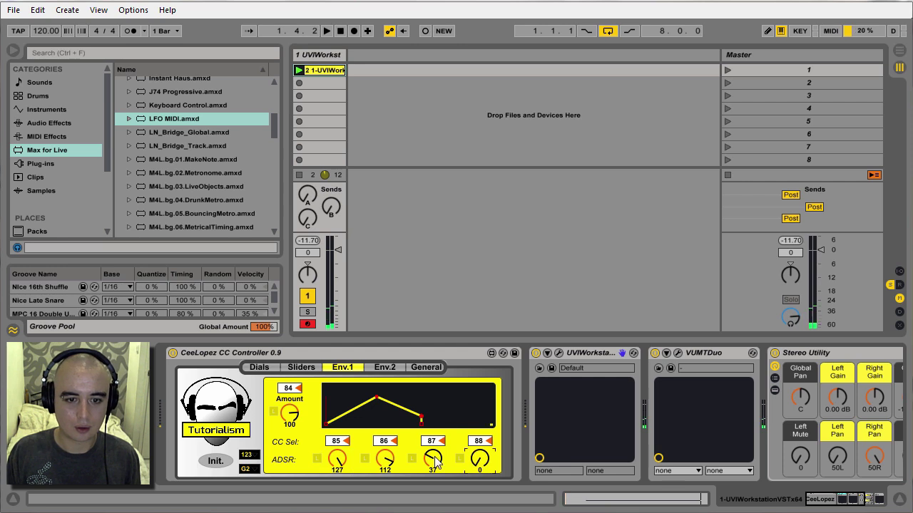
pyautogui.moveTo(433, 459); pyautogui.dragTo(433, 446)
pyautogui.moveTo(432, 460); pyautogui.dragTo(433, 438)
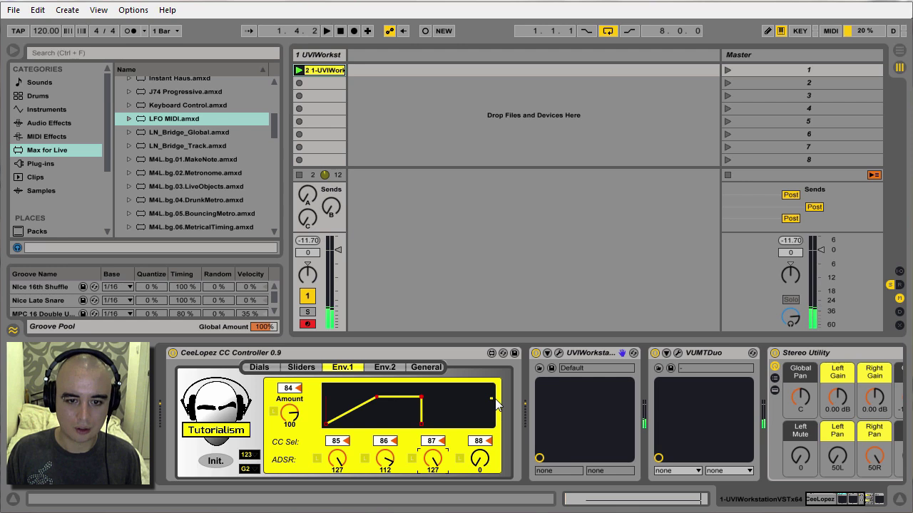
pyautogui.moveTo(482, 467); pyautogui.dragTo(494, 430)
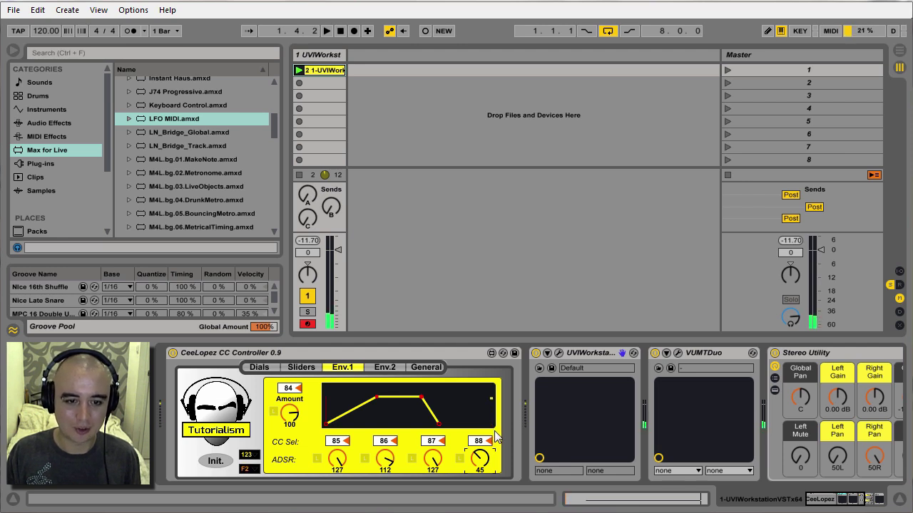
pyautogui.moveTo(432, 458); pyautogui.dragTo(435, 463)
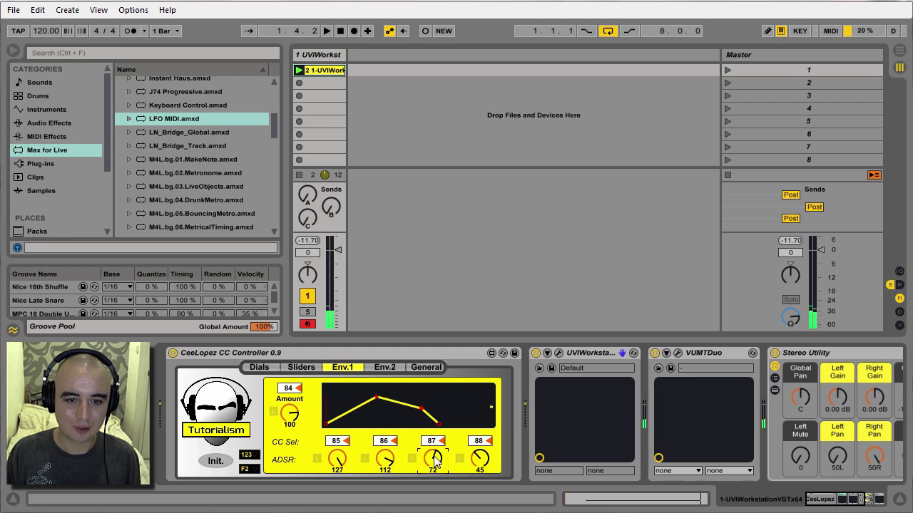
pyautogui.moveTo(397, 455); pyautogui.dragTo(396, 485)
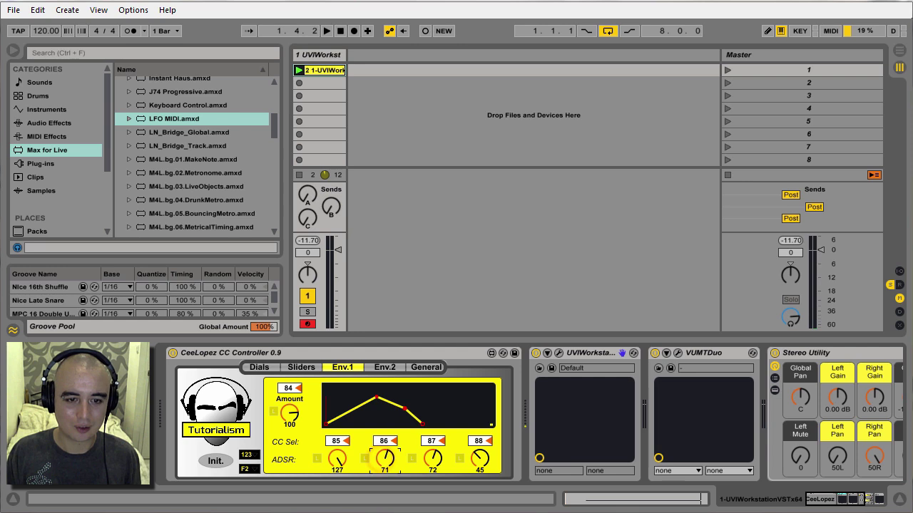
pyautogui.moveTo(339, 461); pyautogui.dragTo(339, 482)
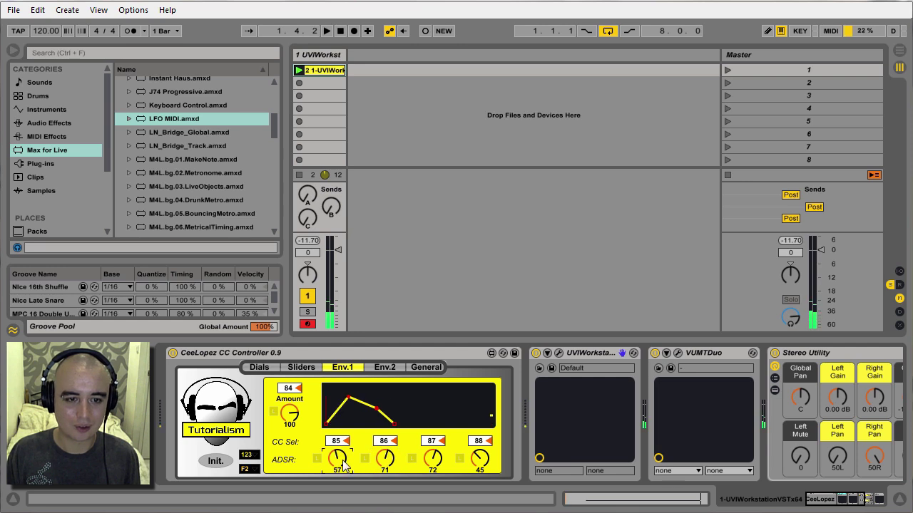
pyautogui.moveTo(290, 413); pyautogui.dragTo(289, 400)
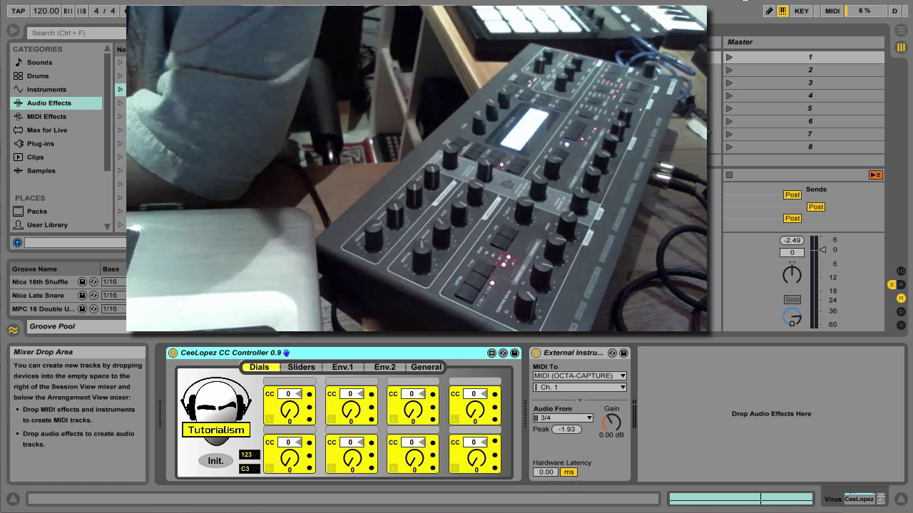
# - Launch scene 1 and view the Virus track's device chain after glancing at the clip details
pyautogui.click(728, 57)
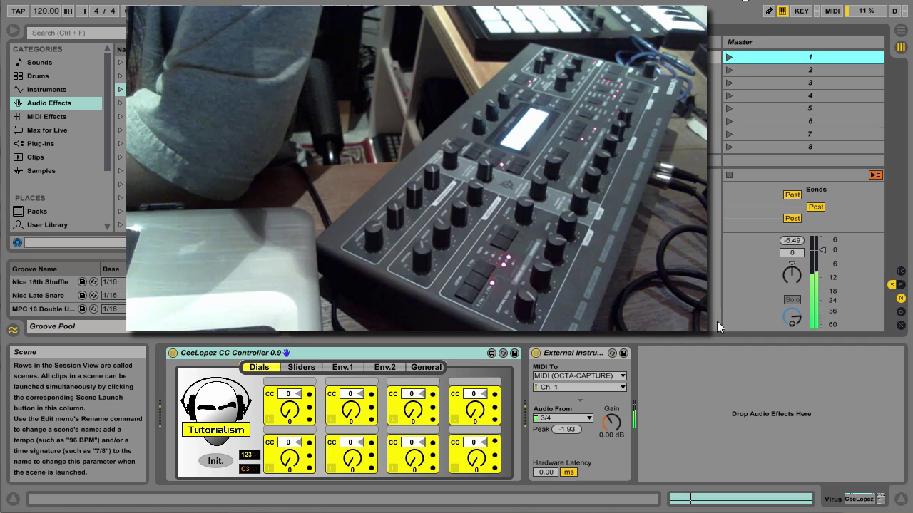
pyautogui.click(721, 494)
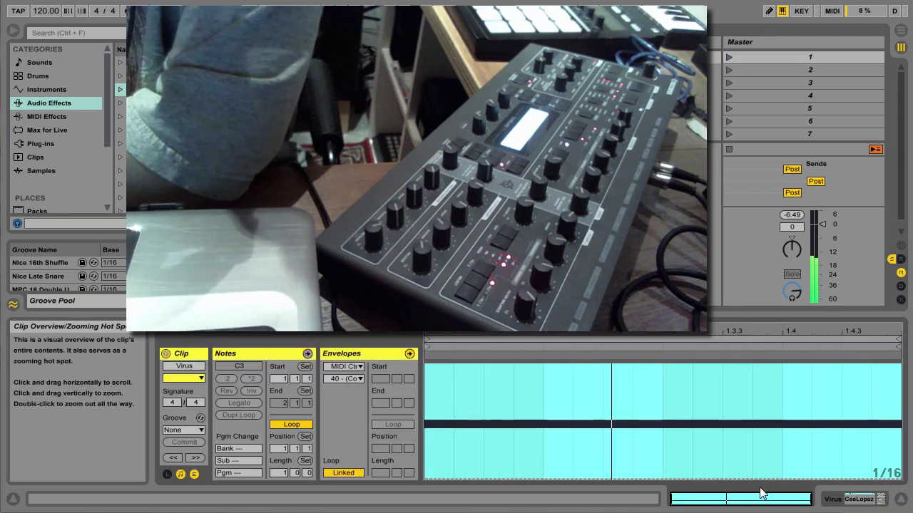
pyautogui.click(833, 499)
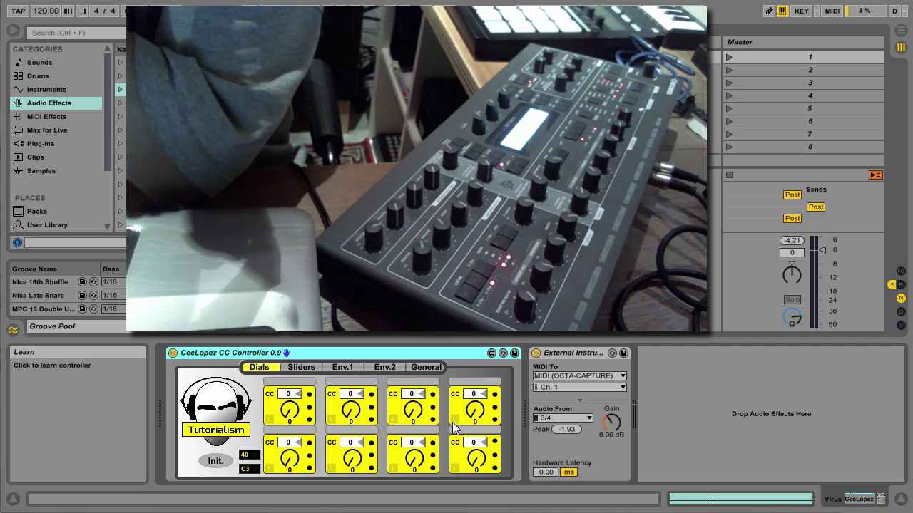
# - Put Dial 1 into learn mode and turn a hardware synth knob so it learns CC 40
pyautogui.click(301, 368)
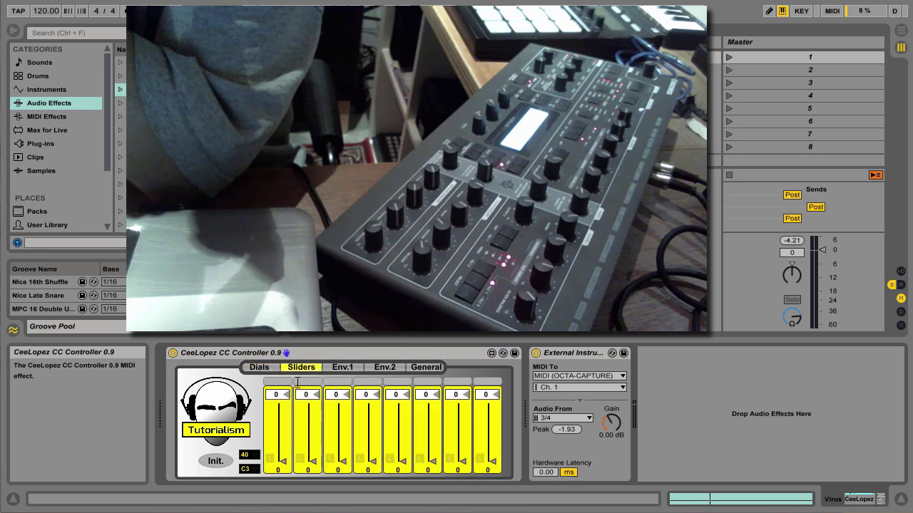
pyautogui.click(343, 368)
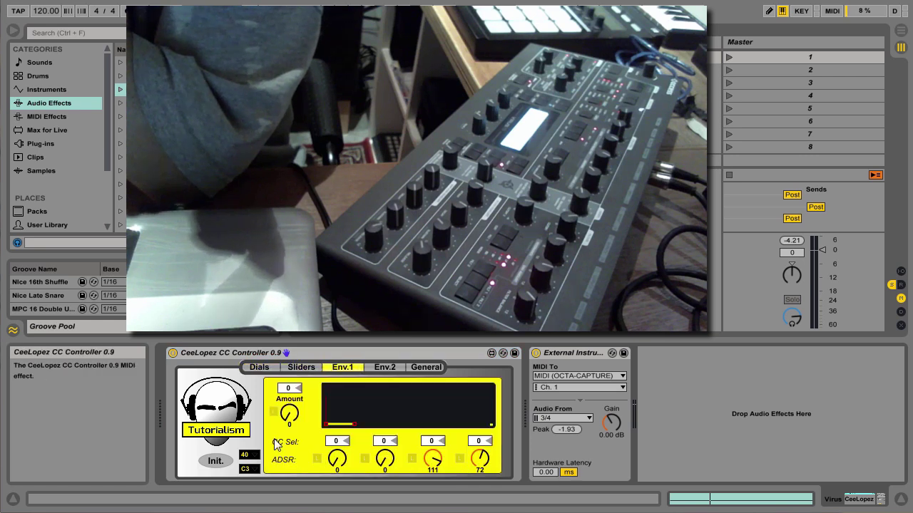
pyautogui.click(265, 368)
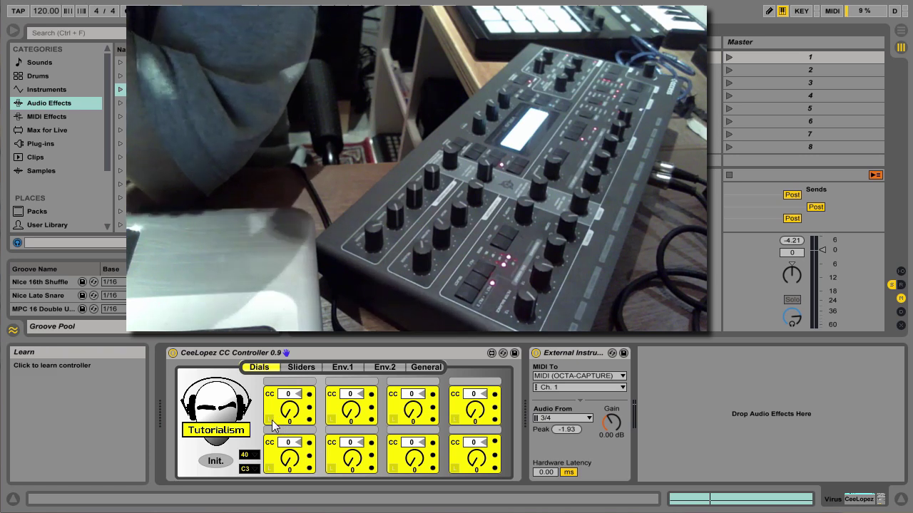
pyautogui.click(269, 420)
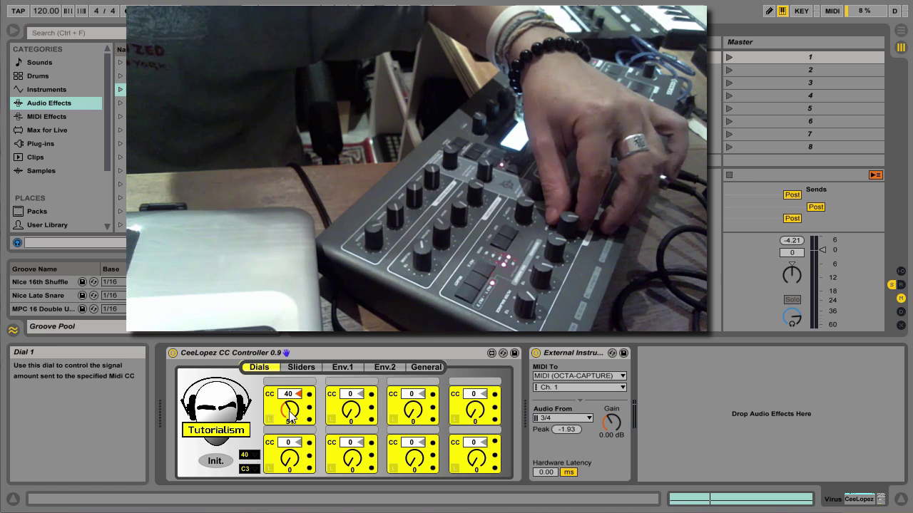
pyautogui.scroll(10, 290, 410)
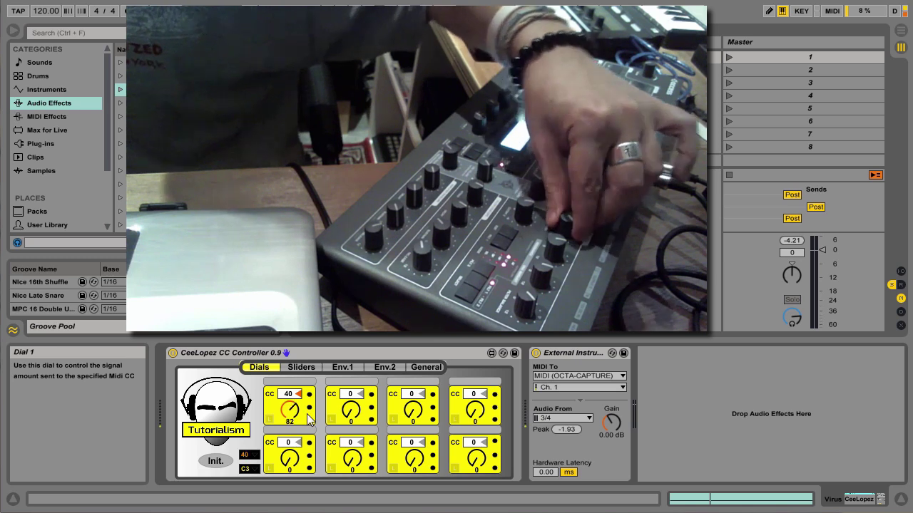
pyautogui.scroll(1, 308, 421)
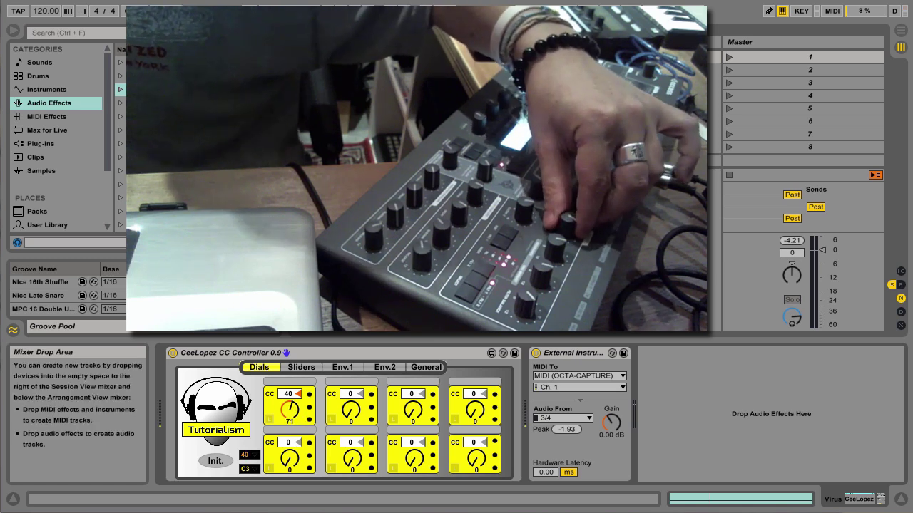
pyautogui.click(728, 63)
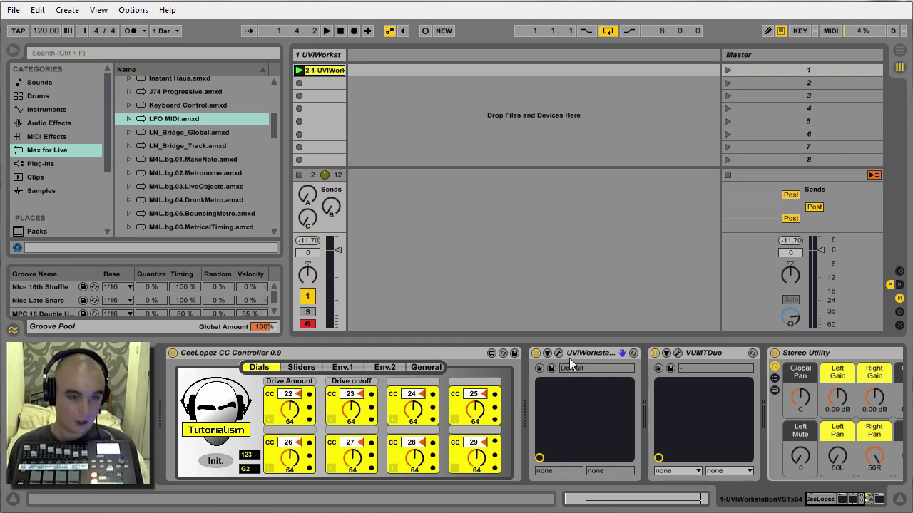
# - Compare the Sliders and Env.1 pages with the Dials page of the CeeLopez controller
pyautogui.click(299, 367)
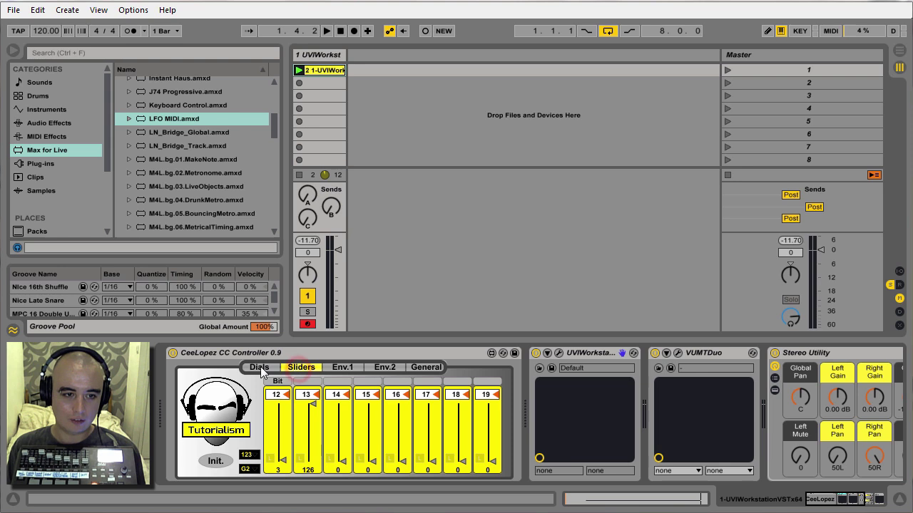
pyautogui.click(260, 368)
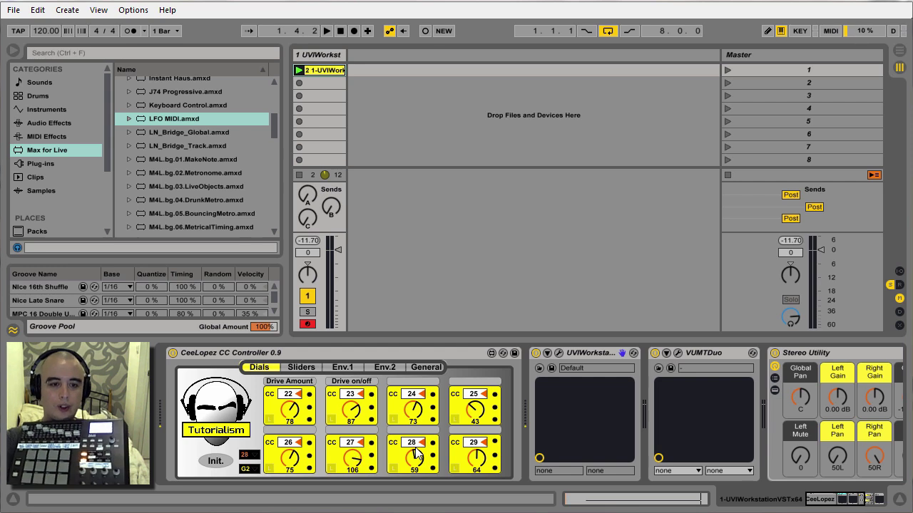
pyautogui.click(311, 367)
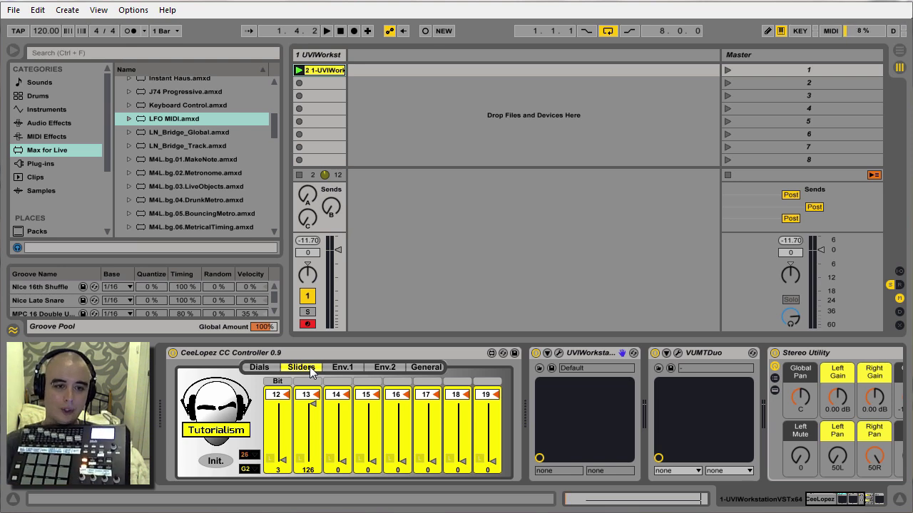
pyautogui.click(343, 366)
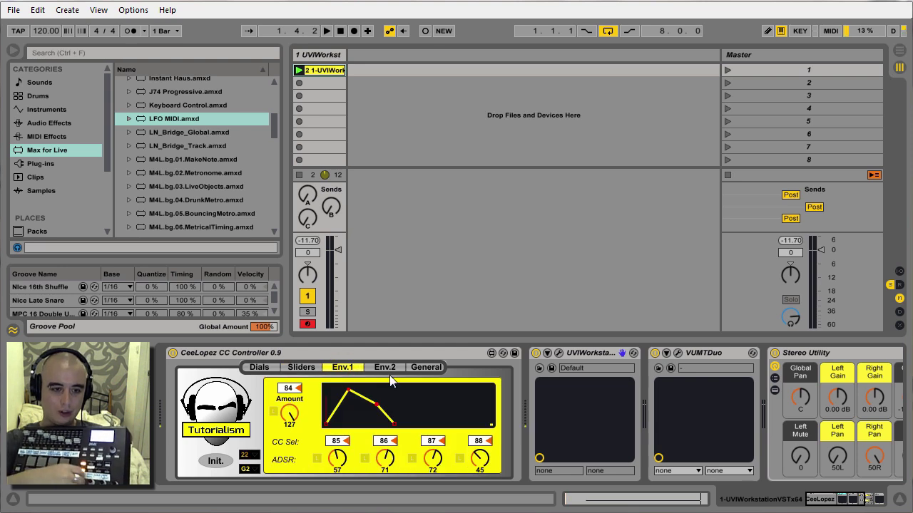
pyautogui.click(258, 368)
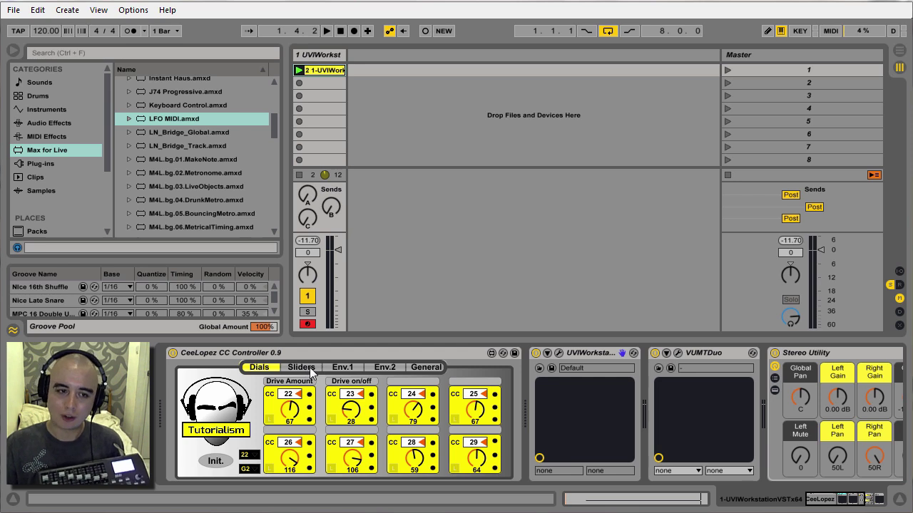
# - Cycle through Env.1, Env.2 and General, settling on the Sliders page (CC 12–19)
pyautogui.click(309, 367)
pyautogui.click(340, 366)
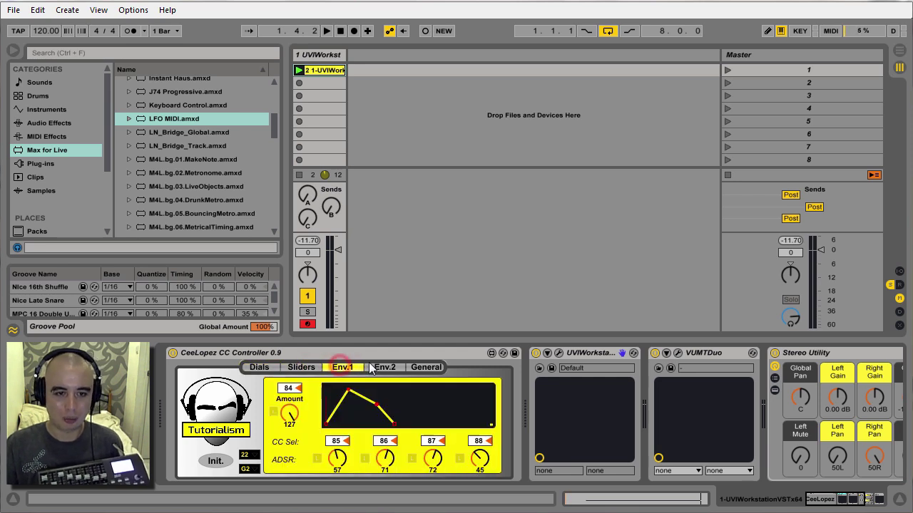
pyautogui.click(379, 367)
pyautogui.click(418, 367)
pyautogui.click(341, 368)
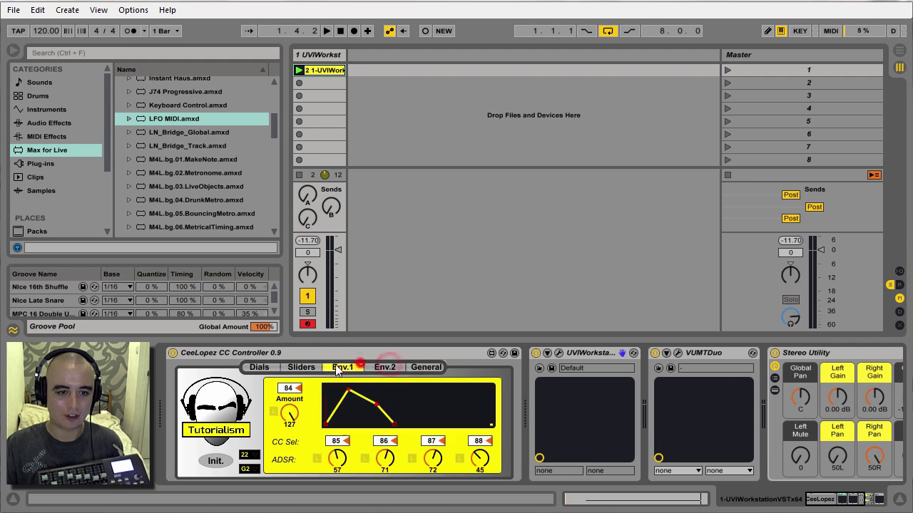
pyautogui.click(301, 368)
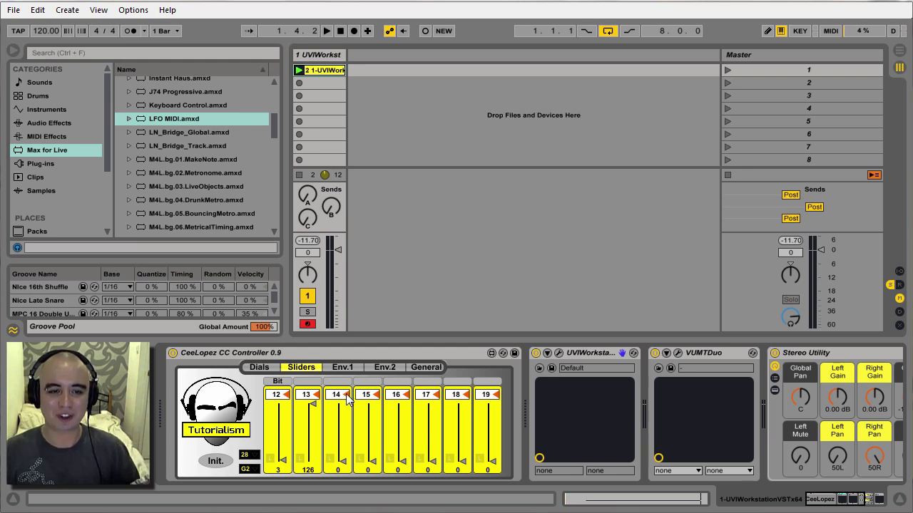
# - Flip through the Env.1, General and Env.2 pages of the CeeLopez controller, then Sliders
pyautogui.click(344, 368)
pyautogui.click(426, 368)
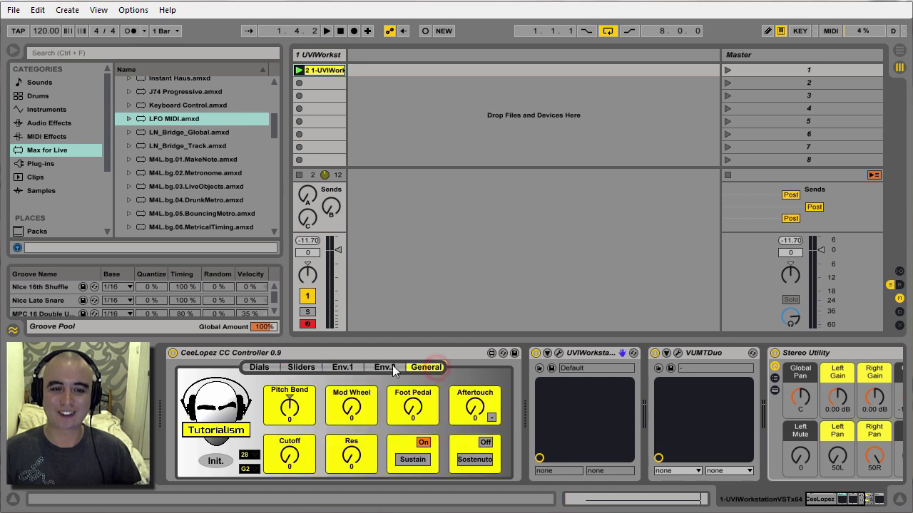
pyautogui.click(385, 367)
pyautogui.click(344, 367)
pyautogui.click(303, 367)
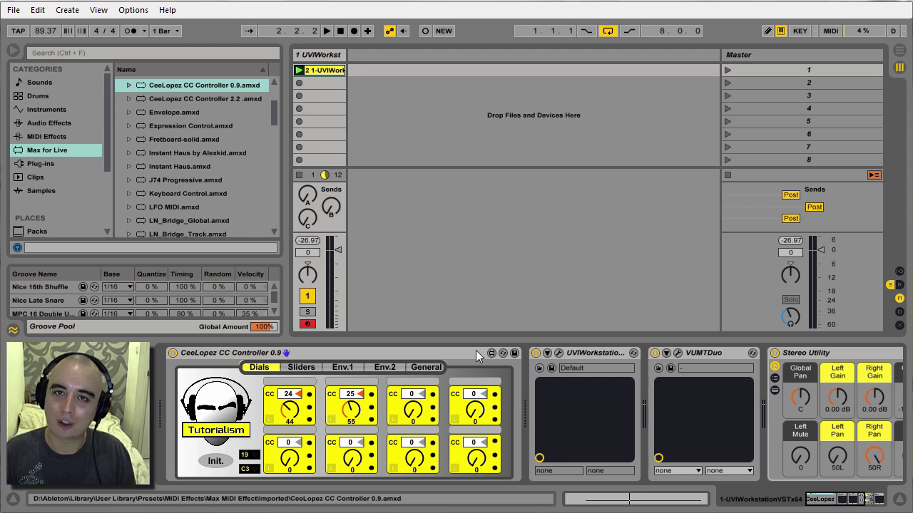
# - On the Dials page, label the first dial 'Push'
pyautogui.click(301, 369)
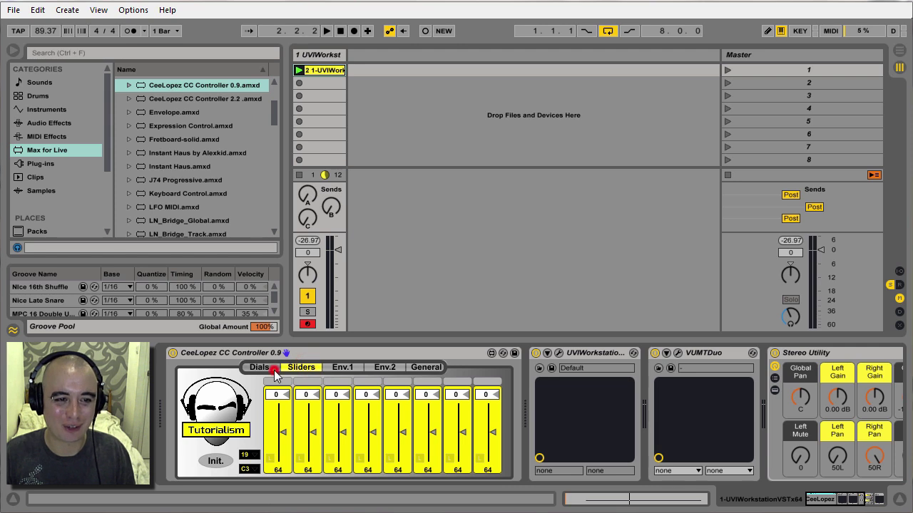
pyautogui.click(273, 371)
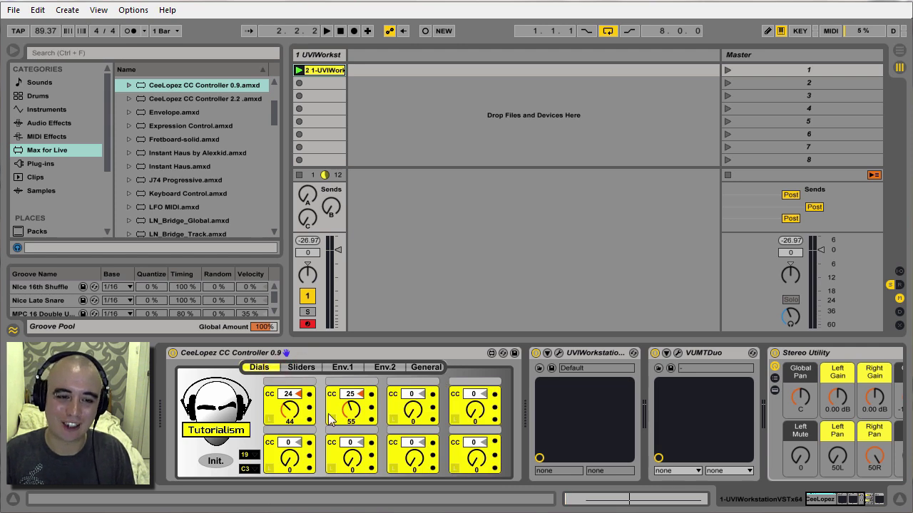
pyautogui.click(297, 384)
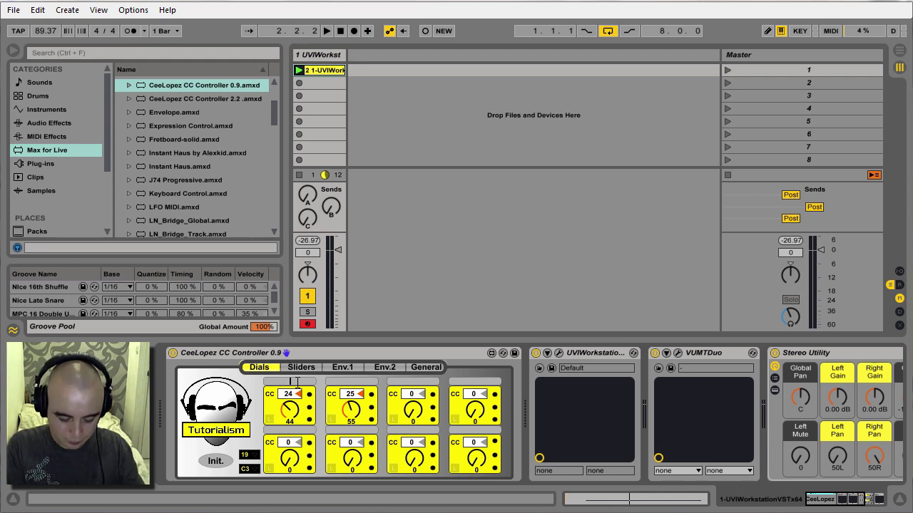
pyautogui.write('Hav')
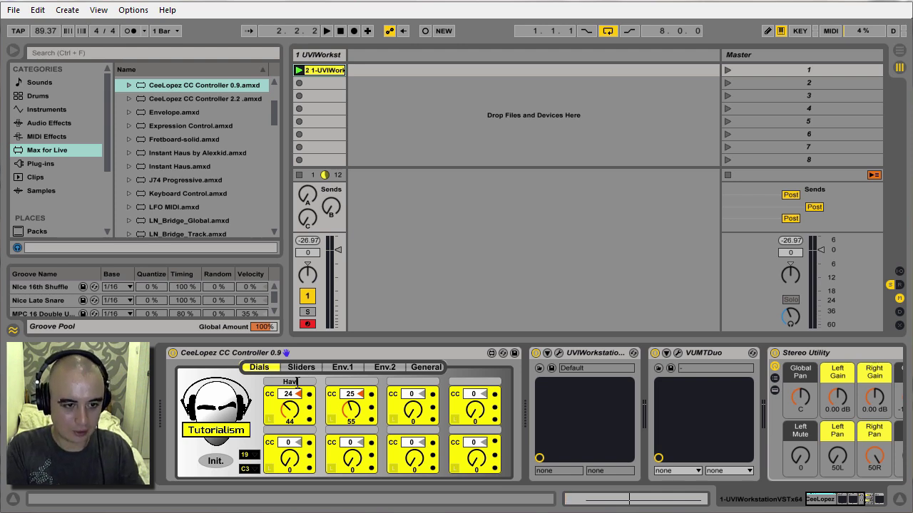
pyautogui.press('BackSpace')
pyautogui.press('BackSpace')
pyautogui.press('BackSpace')
pyautogui.write('Pu')
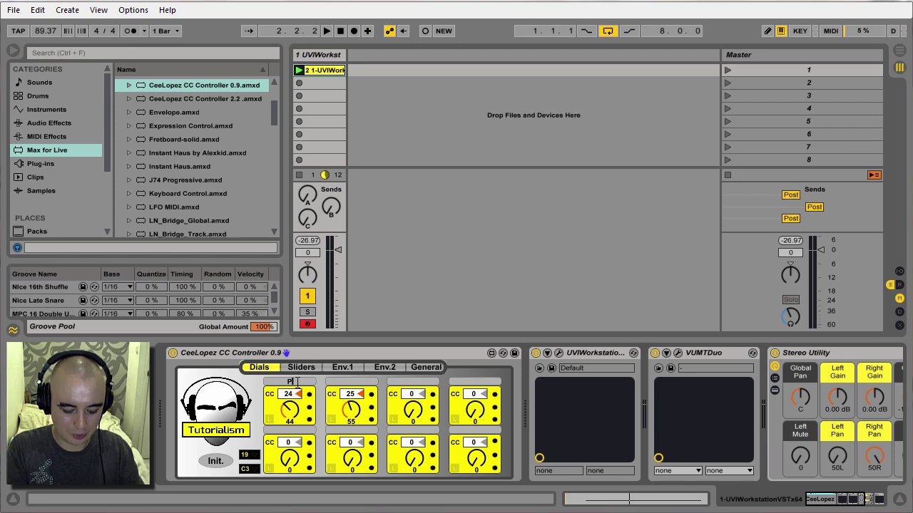
pyautogui.write('sh')
pyautogui.press('Return')
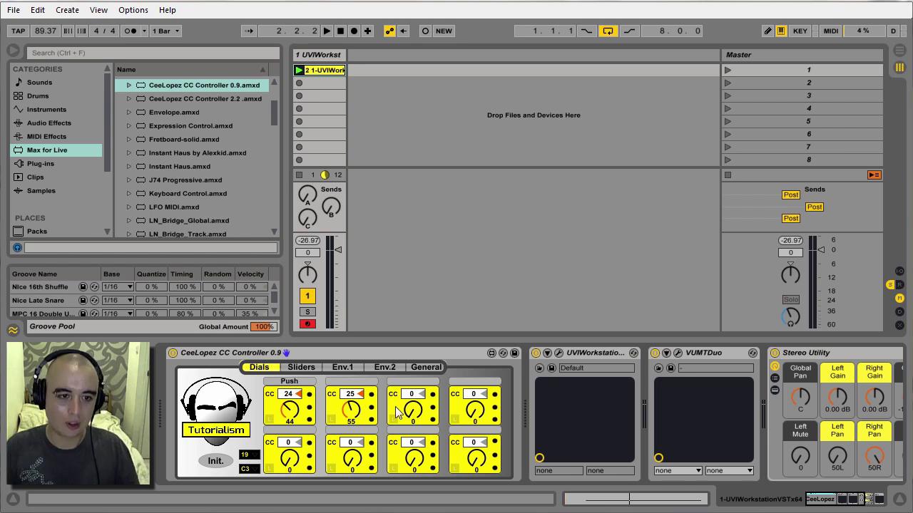
# - Check the Sliders, Env.1, Env.2 and General pages, ending back on Dials
pyautogui.click(302, 367)
pyautogui.click(337, 368)
pyautogui.click(374, 367)
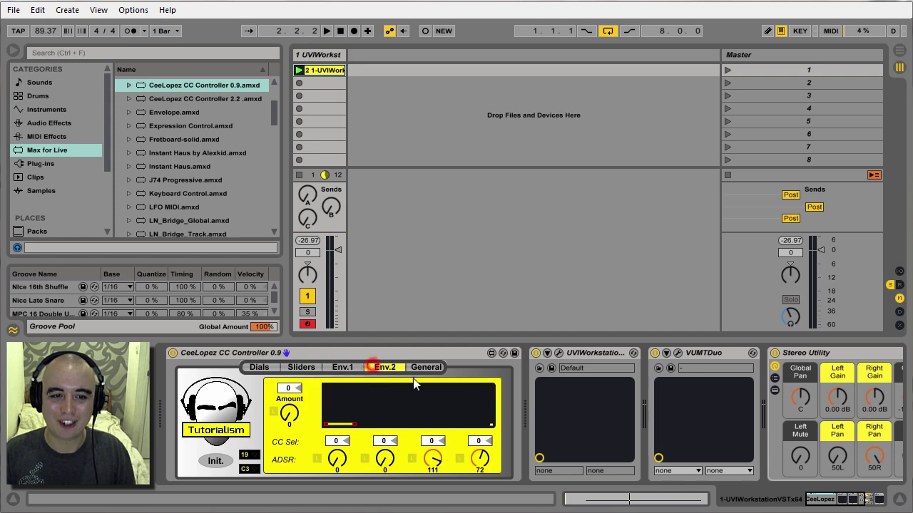
pyautogui.click(426, 368)
pyautogui.click(389, 366)
pyautogui.click(344, 367)
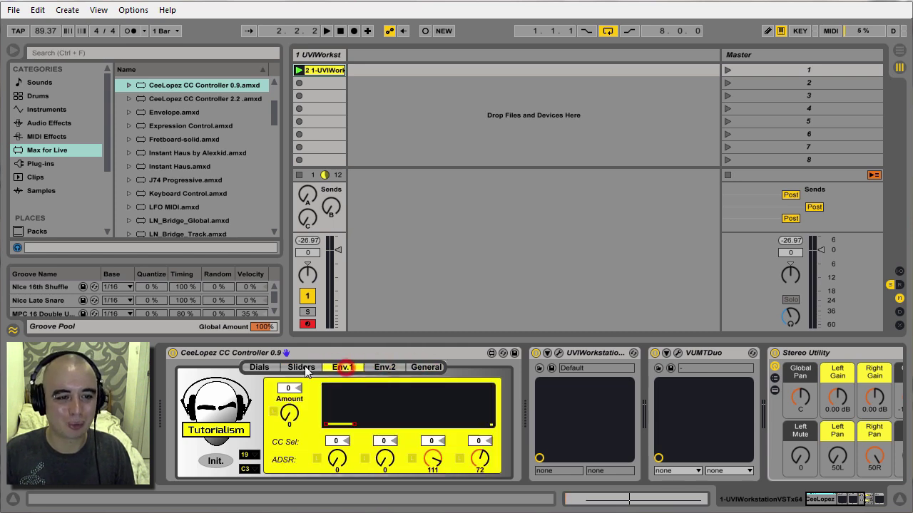
pyautogui.click(303, 367)
pyautogui.click(259, 367)
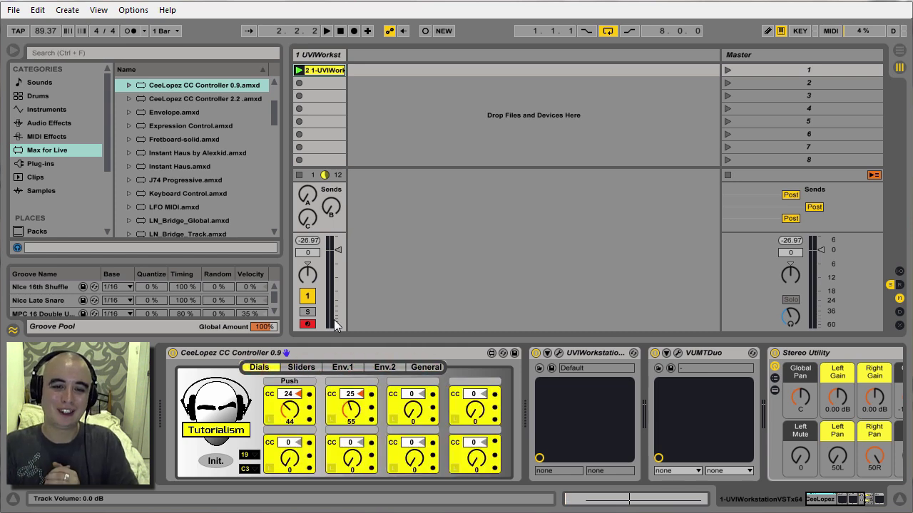